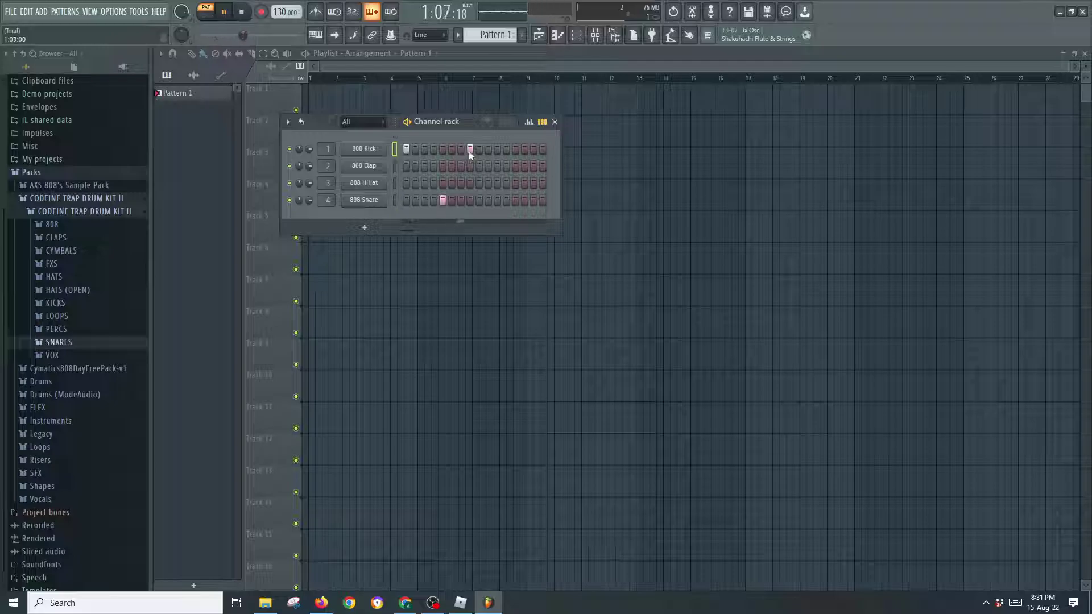
Activate steps 8 and 11 for the 808 Kick in Pattern 1, checking the beat during playback
click(460, 149)
click(470, 149)
click(461, 149)
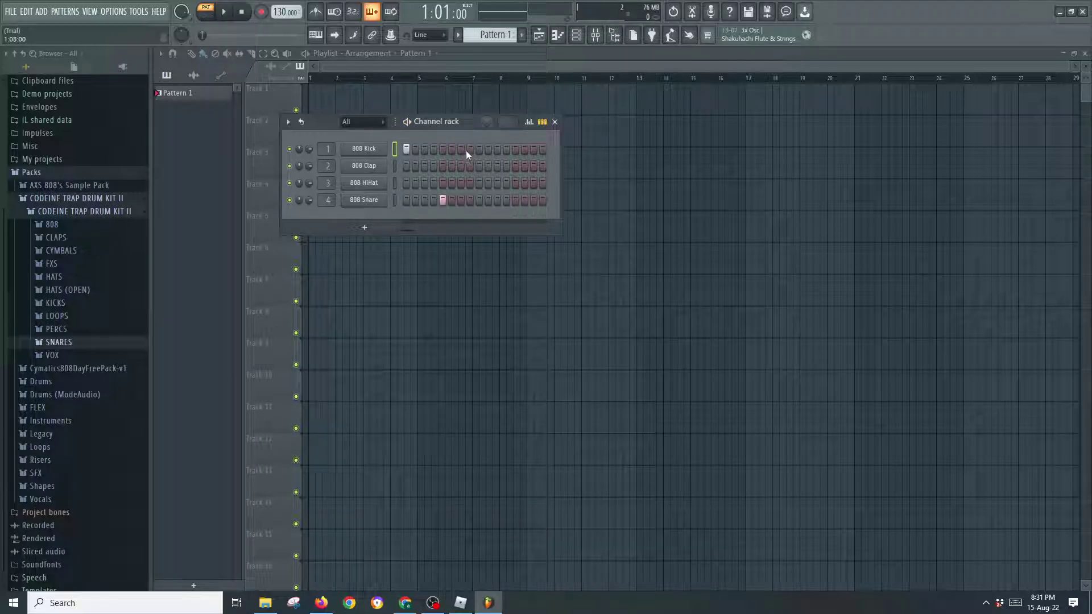
click(498, 149)
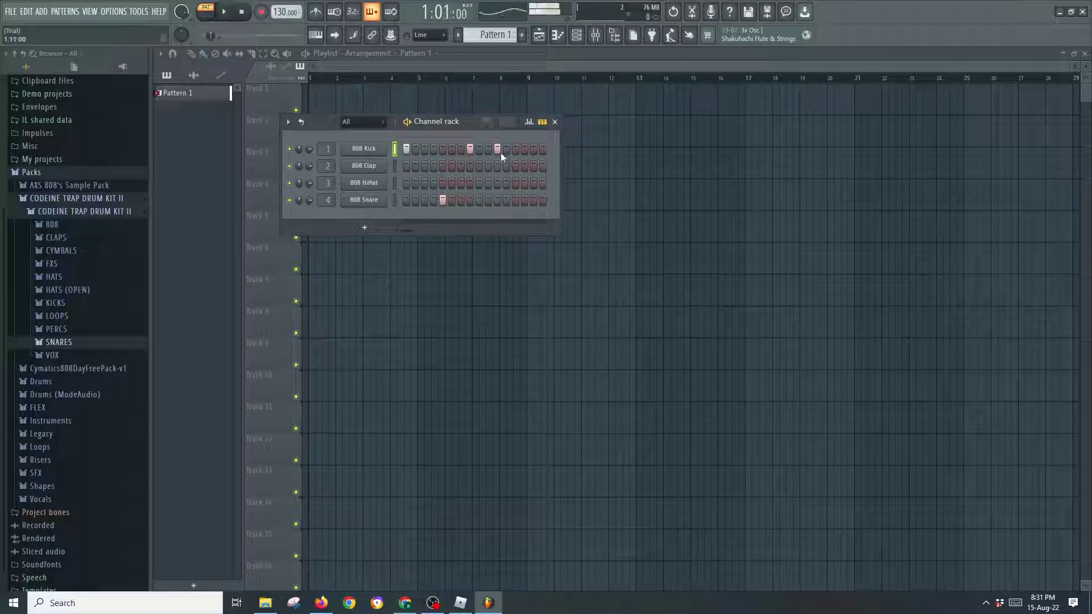
Activate steps 13, 14 and 16 for the 808 Snare in Pattern 1
click(515, 199)
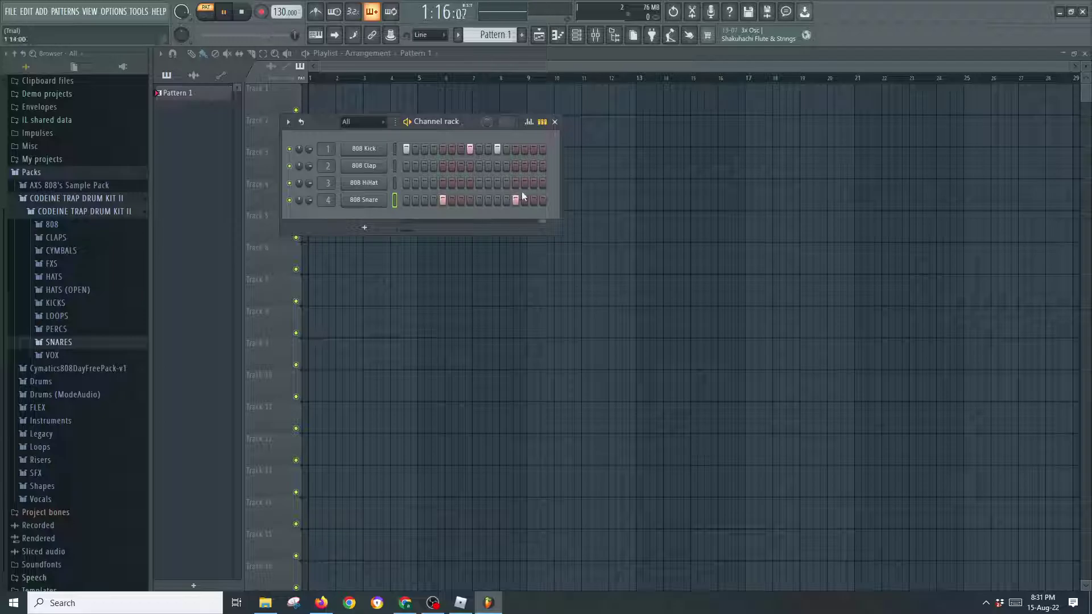
click(525, 200)
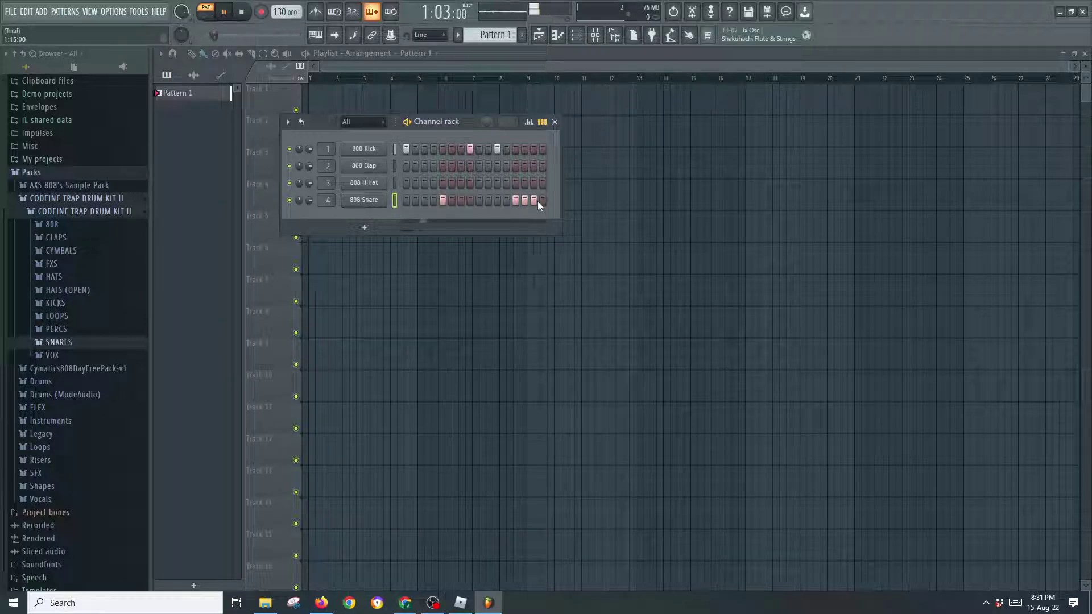
click(542, 199)
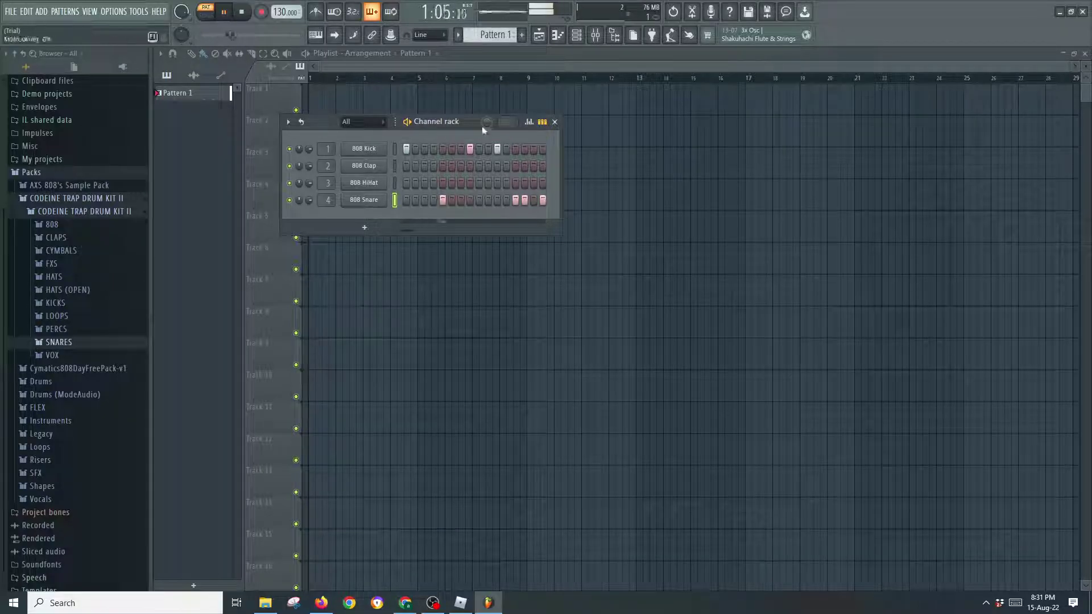
Close the channel rack, paint Pattern 1 clips along Track 1 from bar 1 through bar 15, and switch playback to song mode
click(555, 122)
mouse_move(310, 89)
mouse_down()
mouse_move(559, 107)
mouse_move(717, 100)
mouse_up()
click(208, 13)
key(space)
Create Pattern 2 and add a FLEX synthesizer channel to the channel rack
click(521, 35)
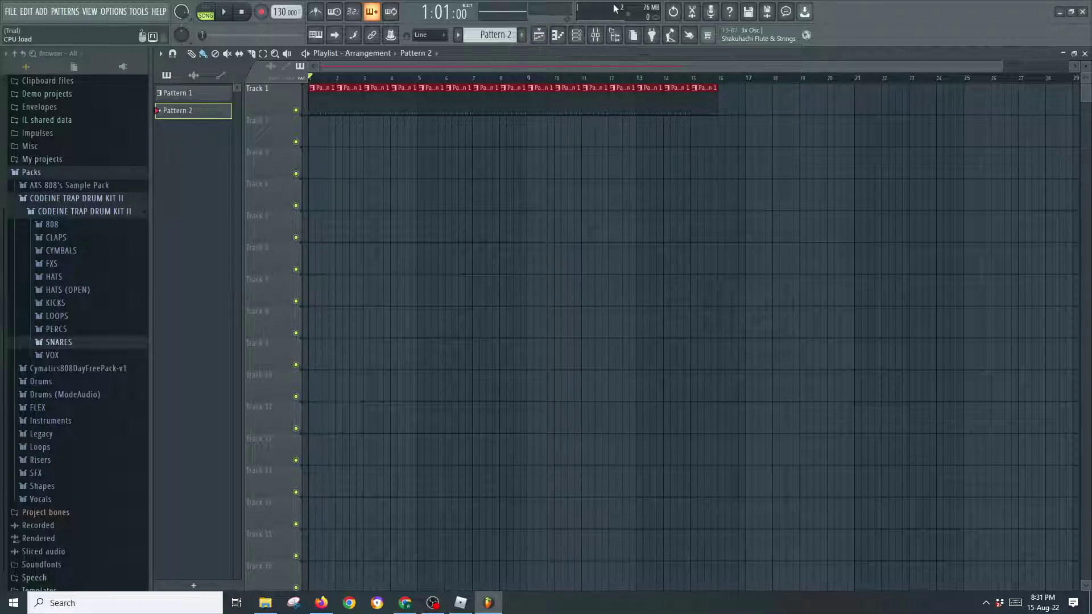
click(581, 36)
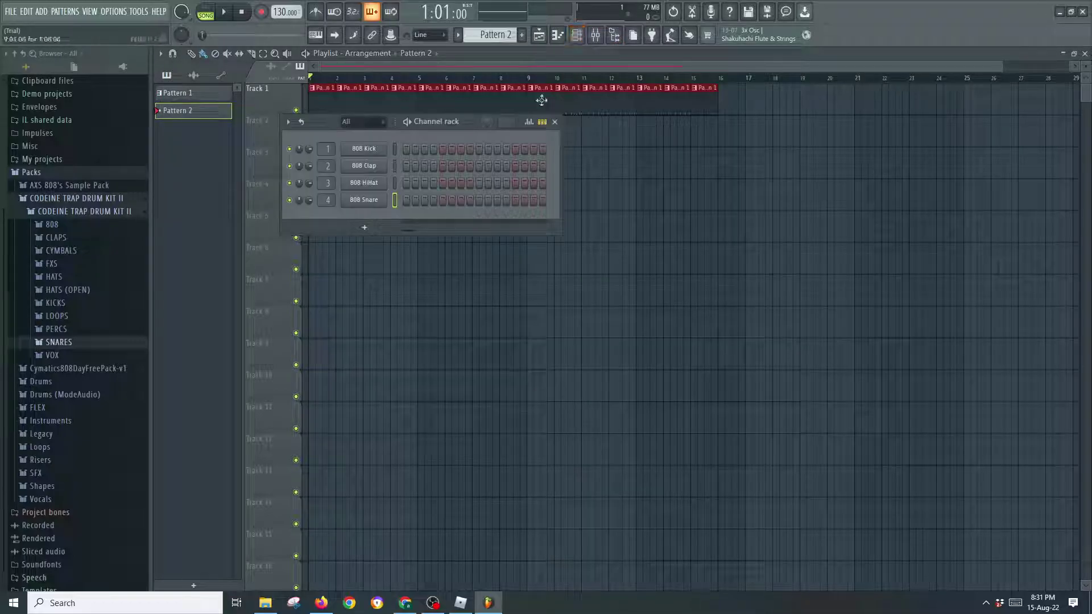
click(364, 228)
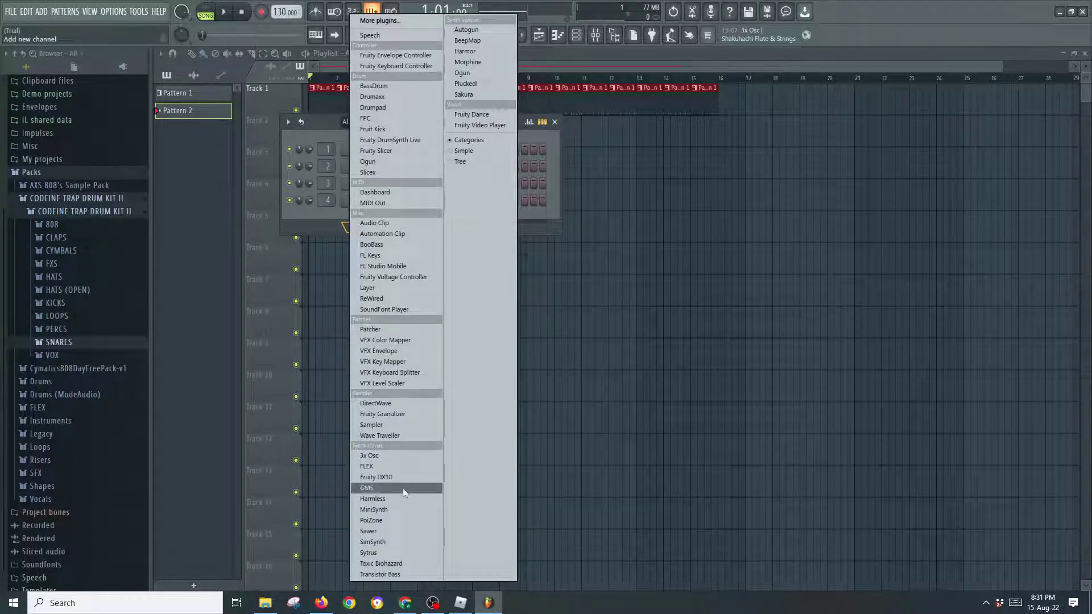
click(401, 467)
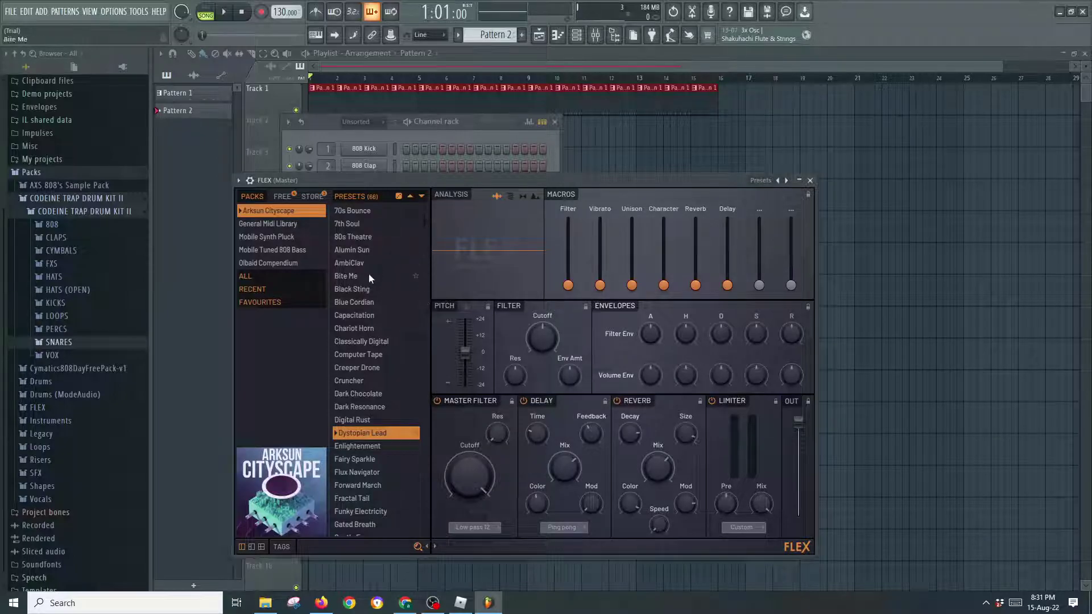
Load the Jam Strut preset from FLEX's Arksun Cityscape pack and put the plugin window away
scroll(372, 275, down, 15)
scroll(375, 376, down, 5)
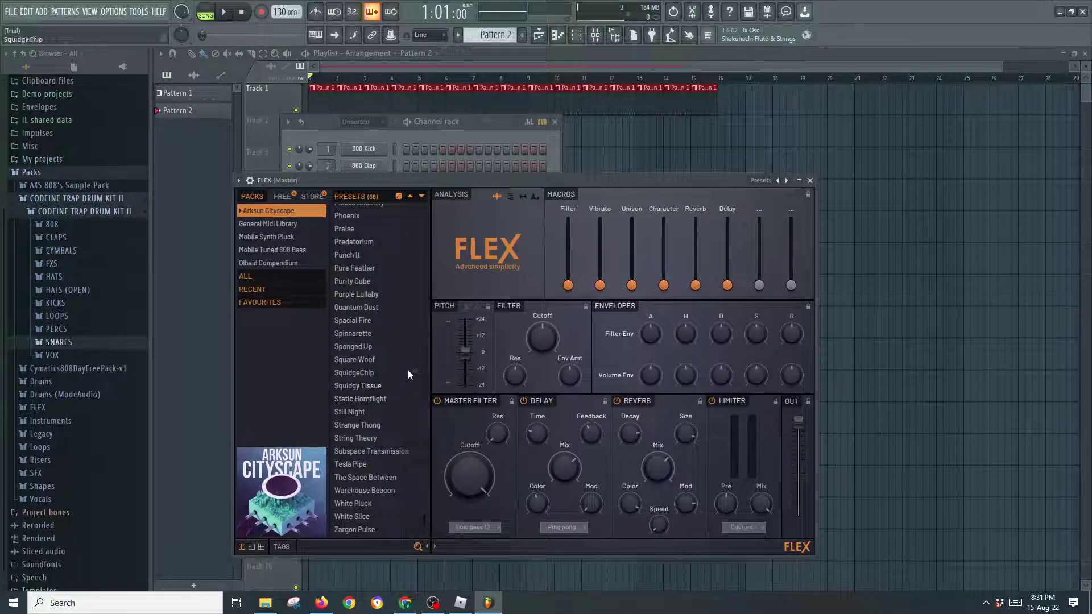
scroll(403, 290, up, 7)
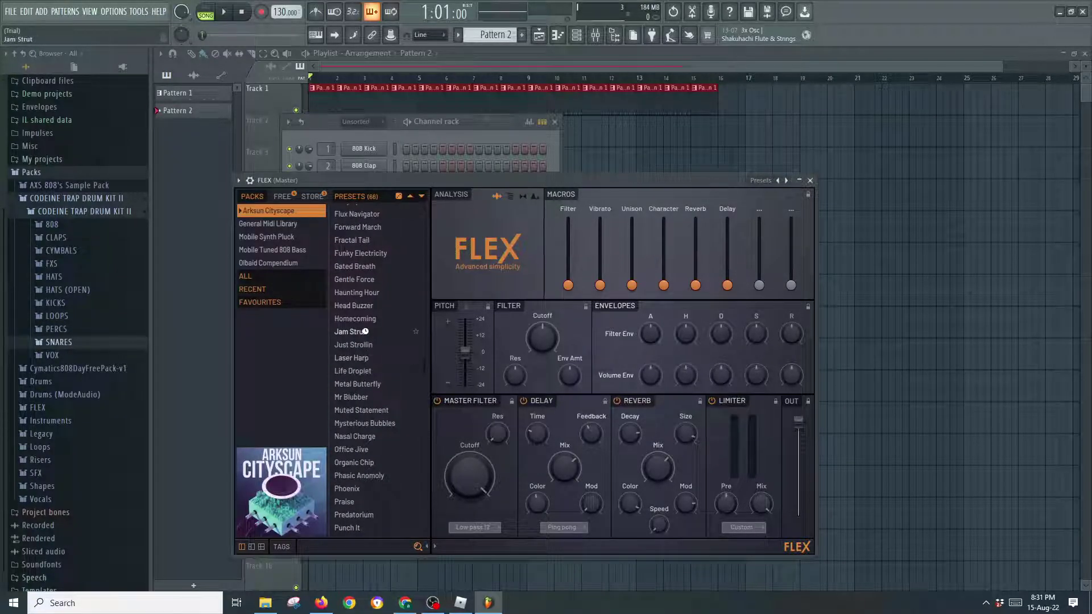
click(364, 332)
click(800, 180)
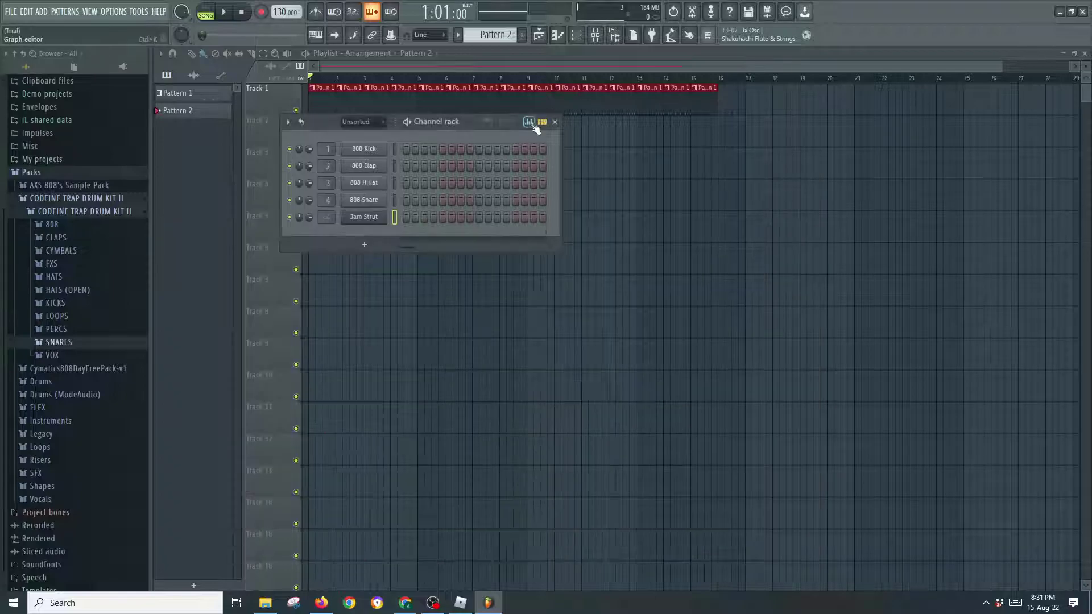
In the Jam Strut piano roll, place a C5 note at the start, lengthen it to one bar and audition it in pattern mode
click(576, 35)
click(575, 35)
click(576, 35)
click(557, 35)
click(198, 310)
click(208, 16)
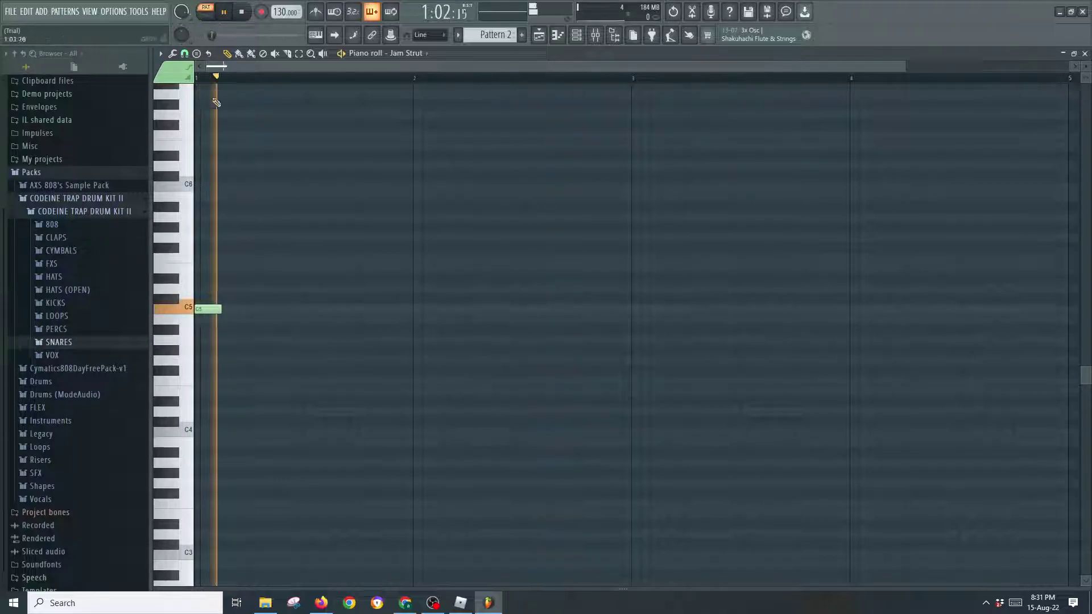
drag(221, 306, 427, 334)
key(space)
key(space)
Place an A#4 note at the start of bar 2 and shorten it to finish within the bar
click(418, 319)
key(space)
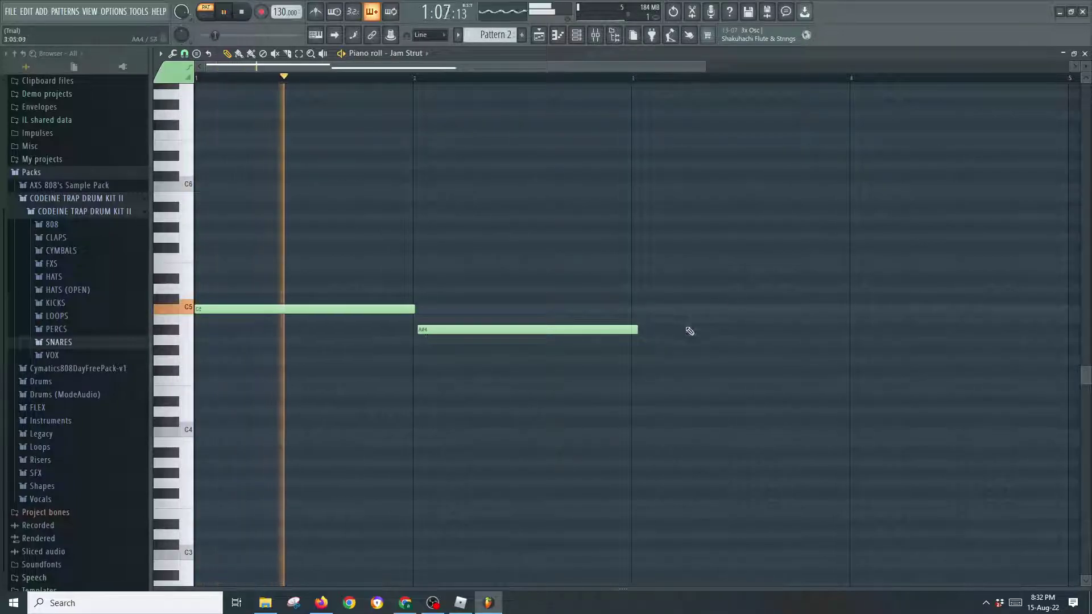
drag(635, 328, 628, 334)
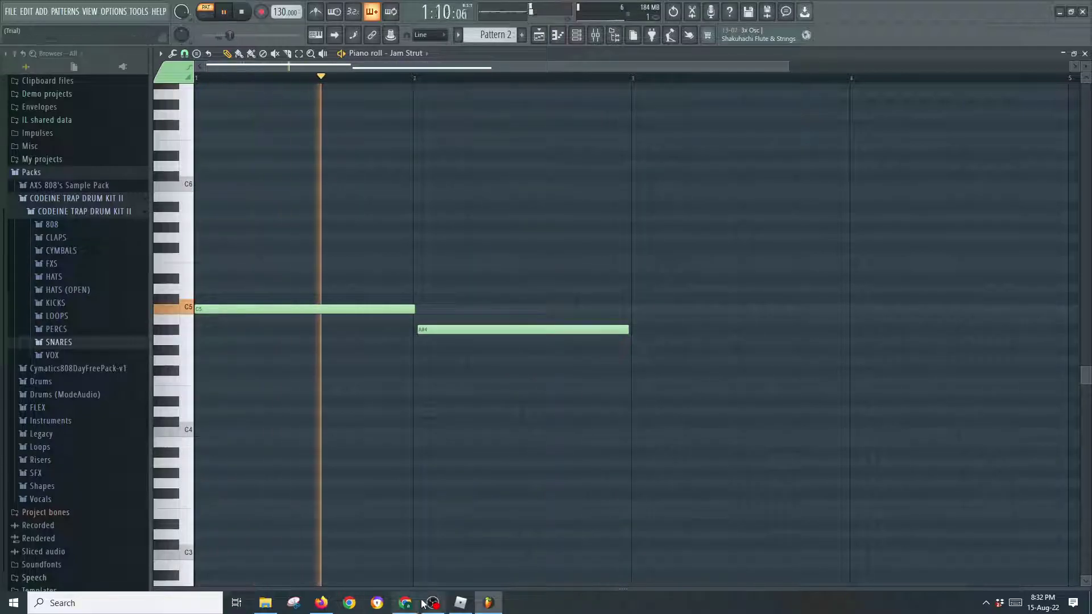
Switch to Discord in Firefox, send "ok" and "im making a tutorial for you" in the general channel, and return to FL Studio
click(330, 606)
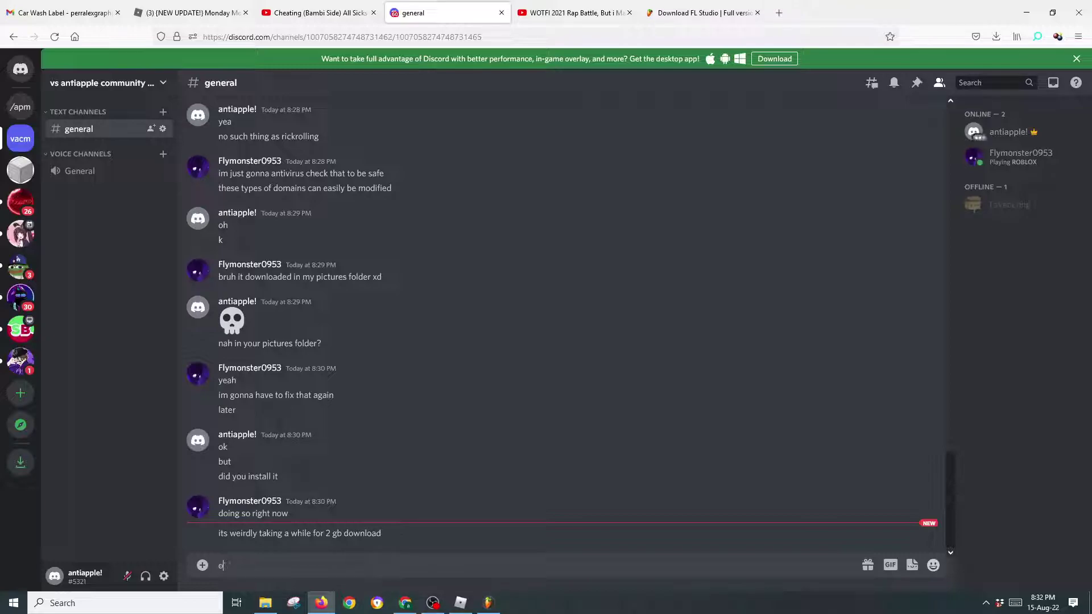
text(k)
key(Return)
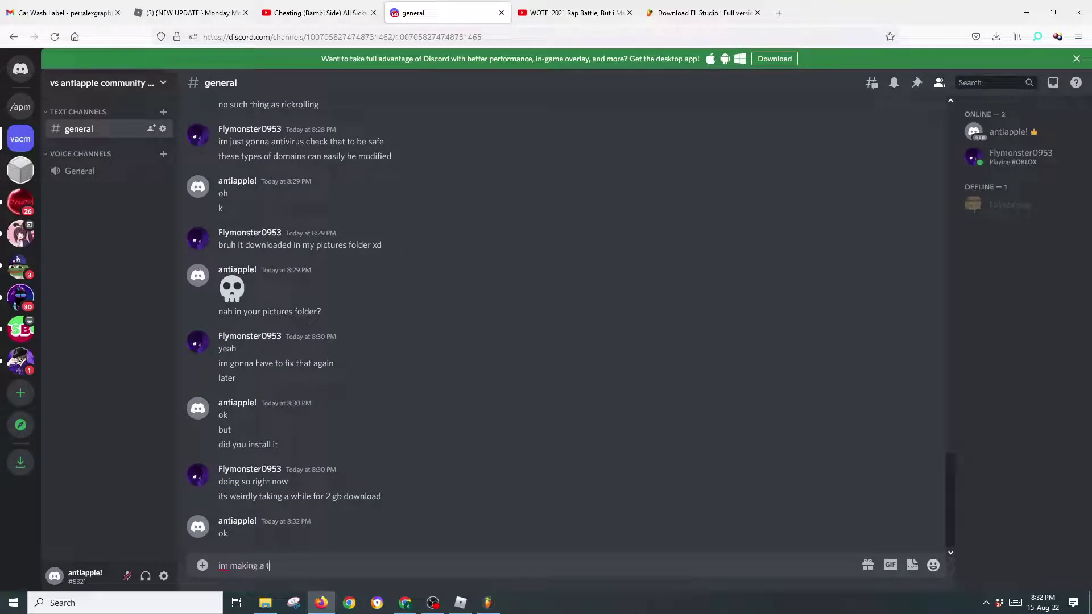
text(im making a tutorial for you)
key(Return)
click(1026, 13)
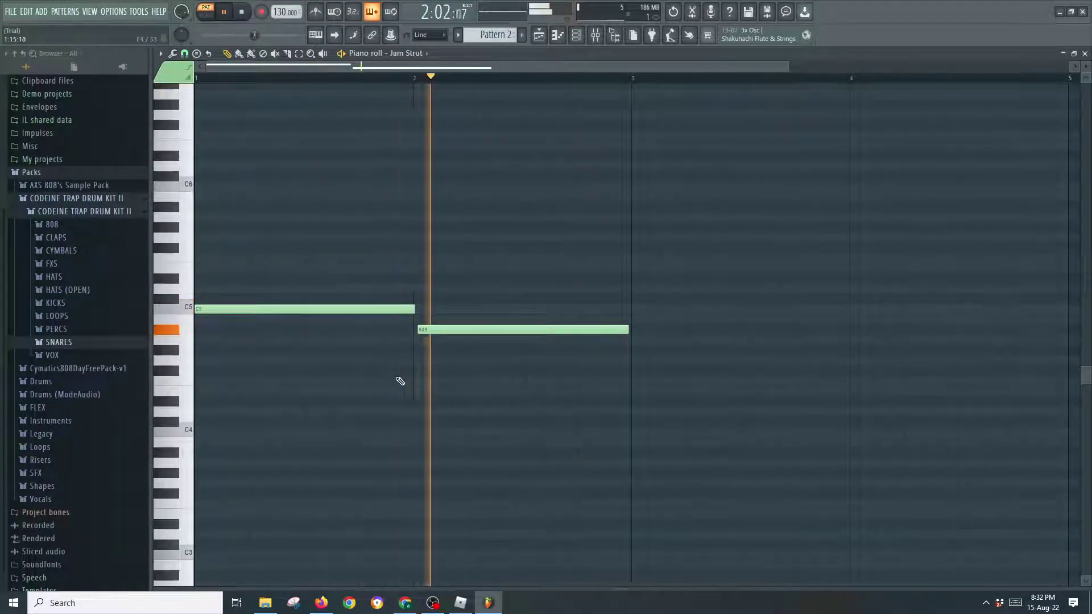
Close the piano roll and paint Pattern 2 clips along Track 2 from bar 1 through bar 16, with playback in song mode
click(1084, 54)
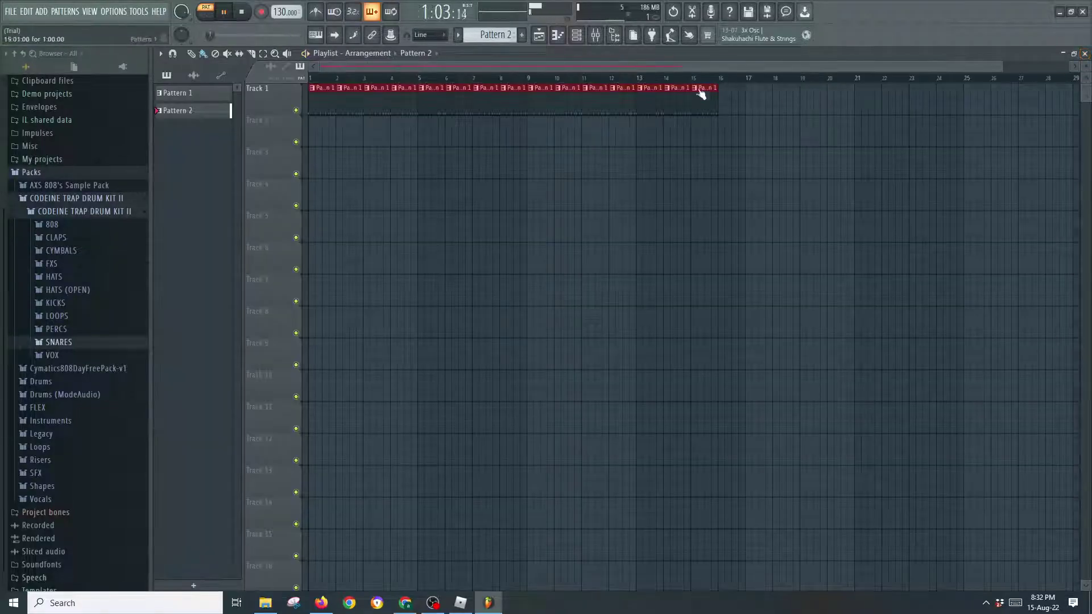
click(205, 11)
key(space)
drag(312, 131, 698, 128)
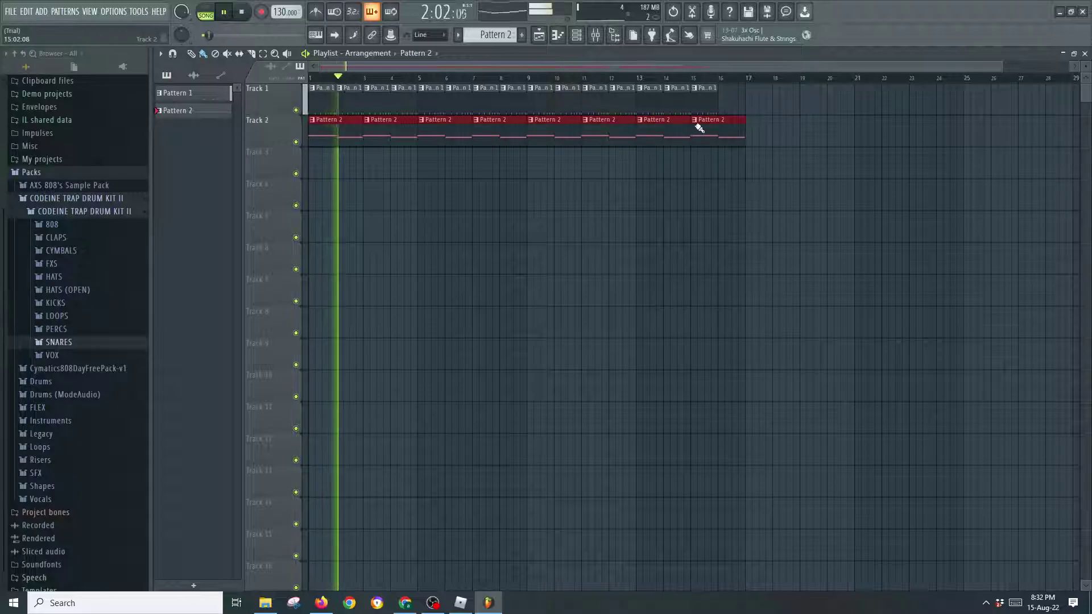
right_click(700, 120)
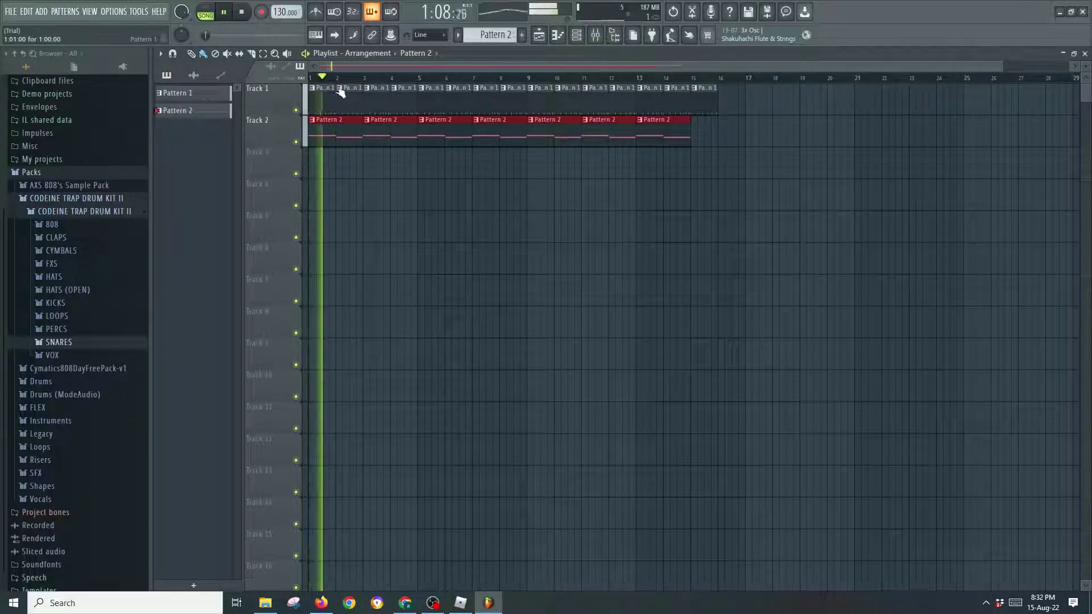
click(699, 127)
Add a Pattern 1 clip at bar 16 on Track 1 and stop playback after listening to the arrangement
click(176, 93)
click(720, 90)
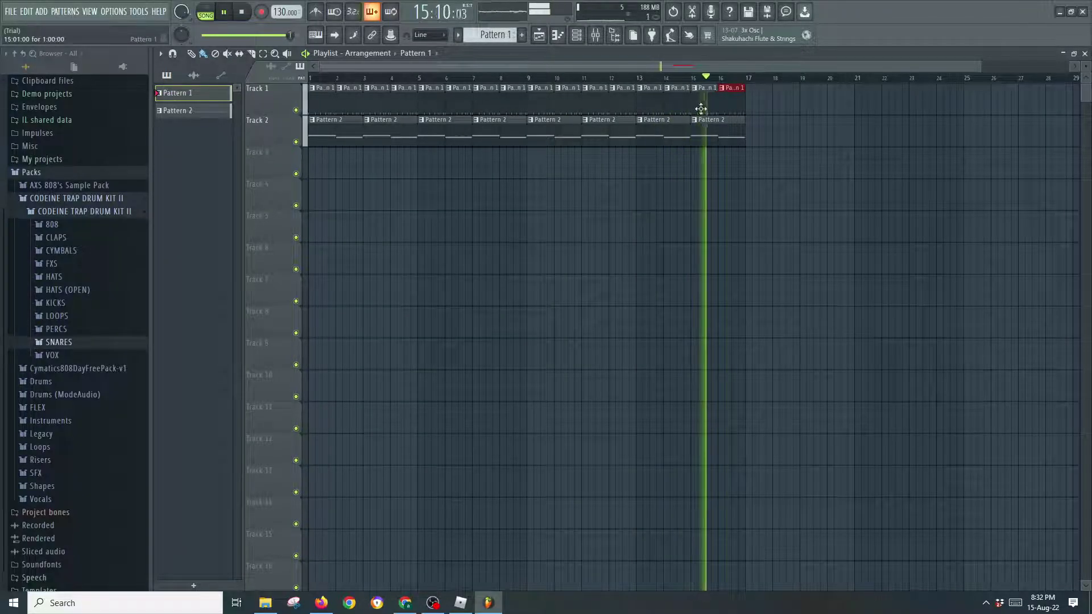
key(space)
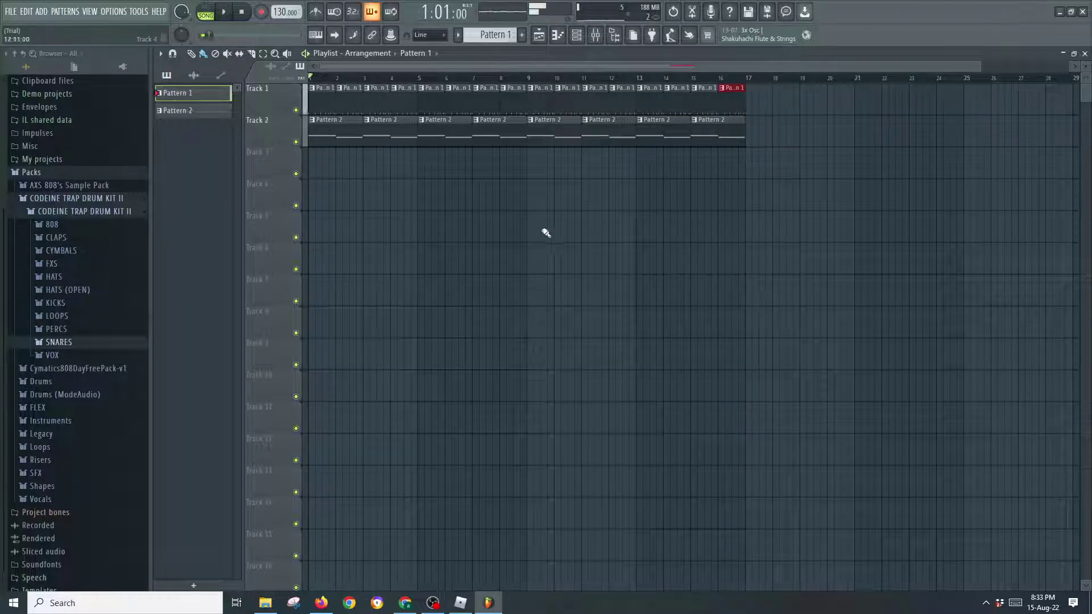
Create Pattern 3, add the Bambi U sample from the recent files as a channel, and audition it
click(522, 35)
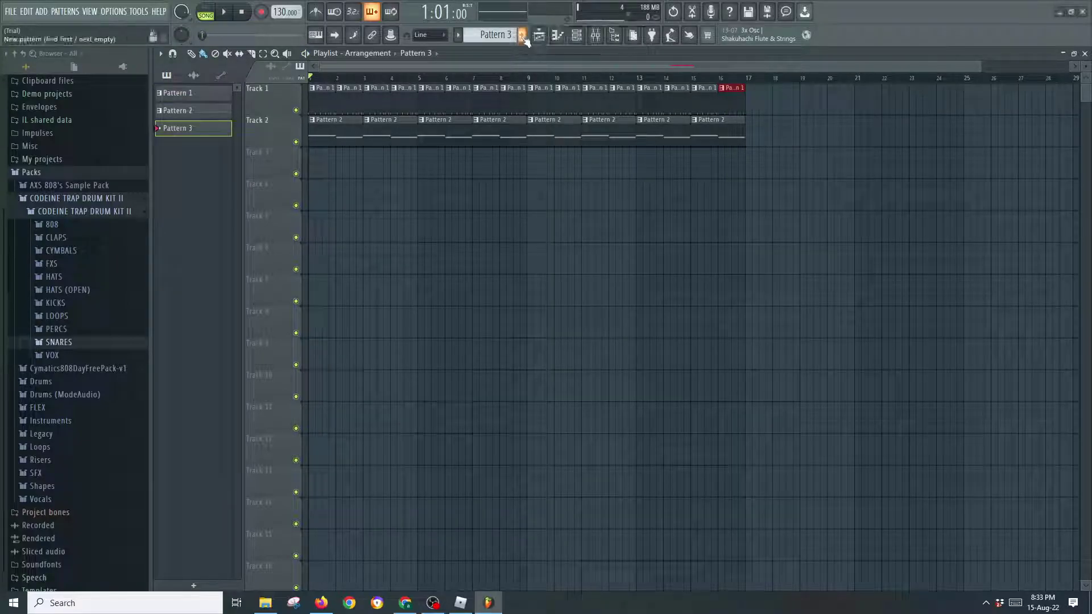
click(577, 37)
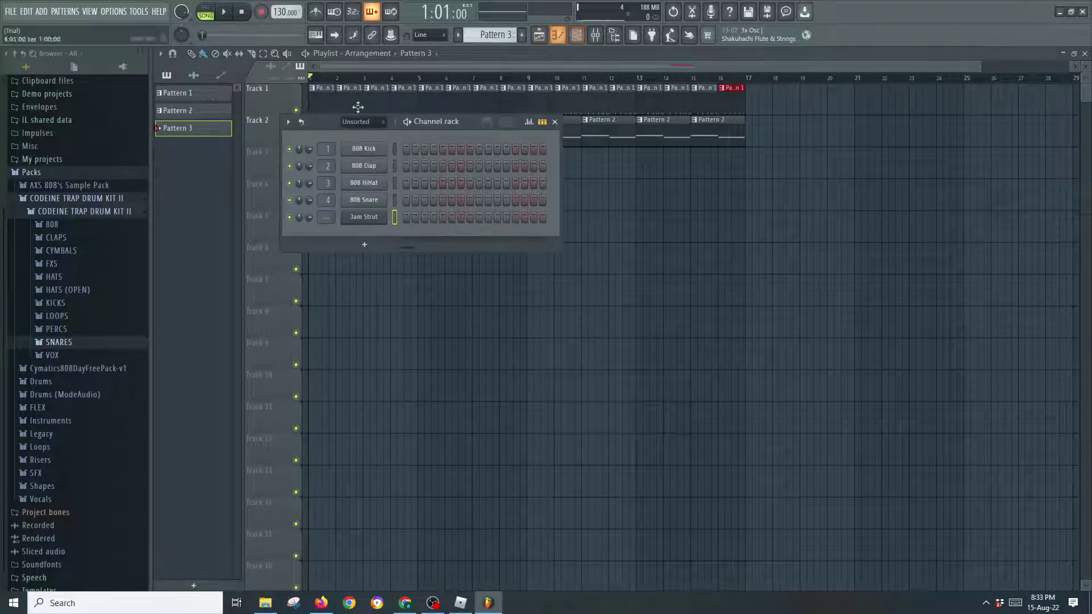
click(108, 172)
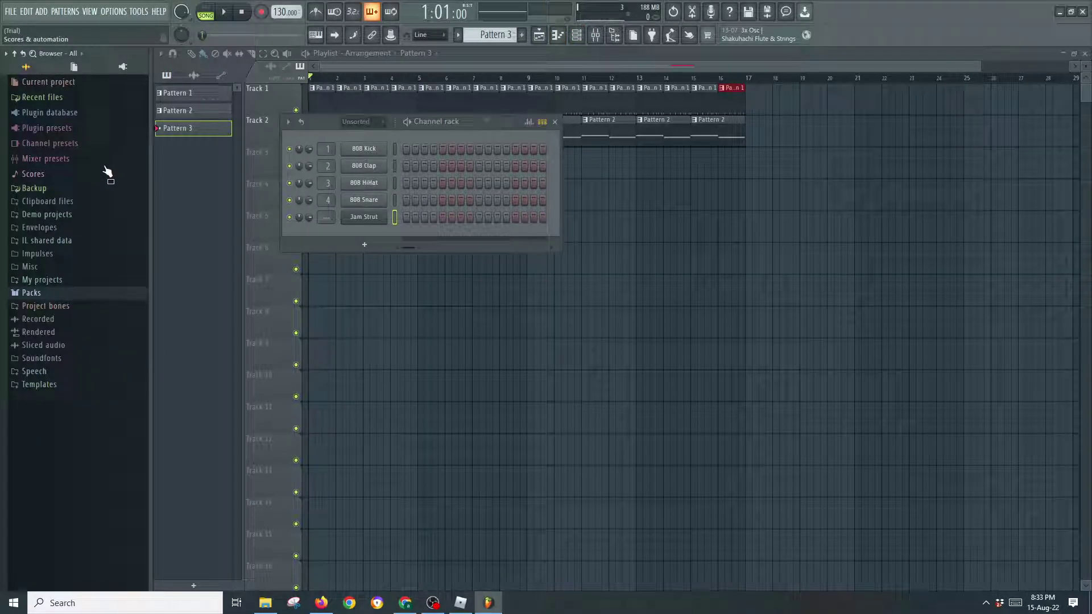
click(43, 96)
drag(39, 161, 344, 246)
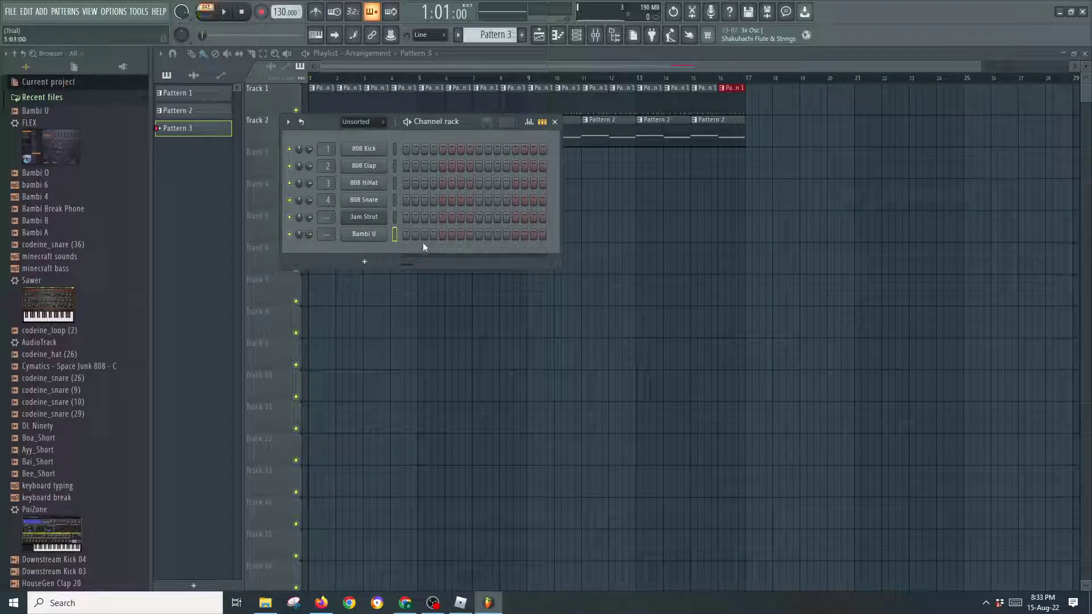
key(space)
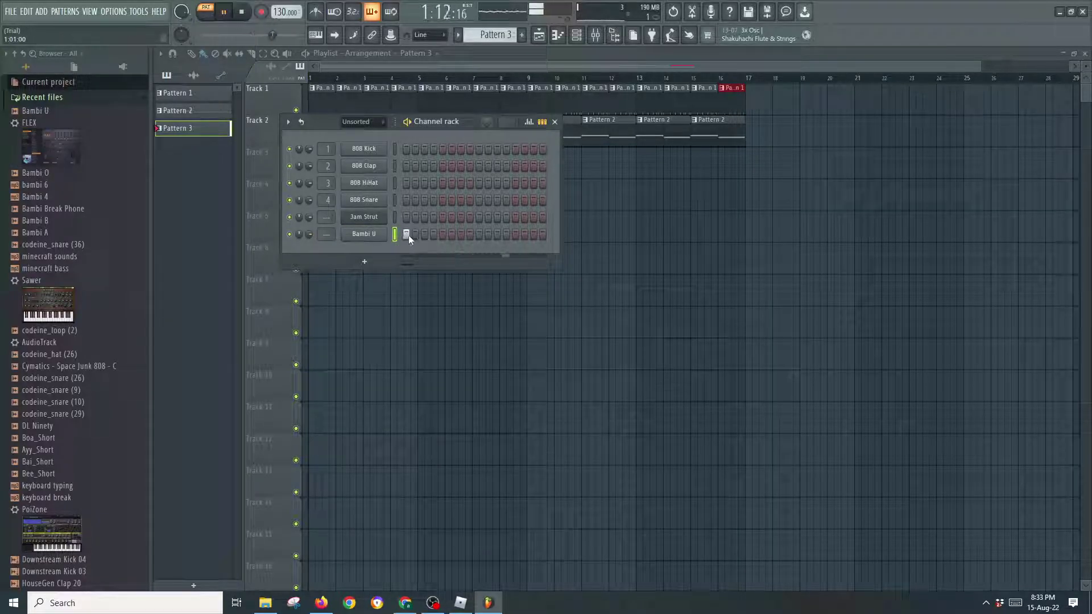
Add the bambi 6 sample from the recent files as a channel and activate its steps 1 and 4
drag(105, 183, 409, 254)
click(408, 254)
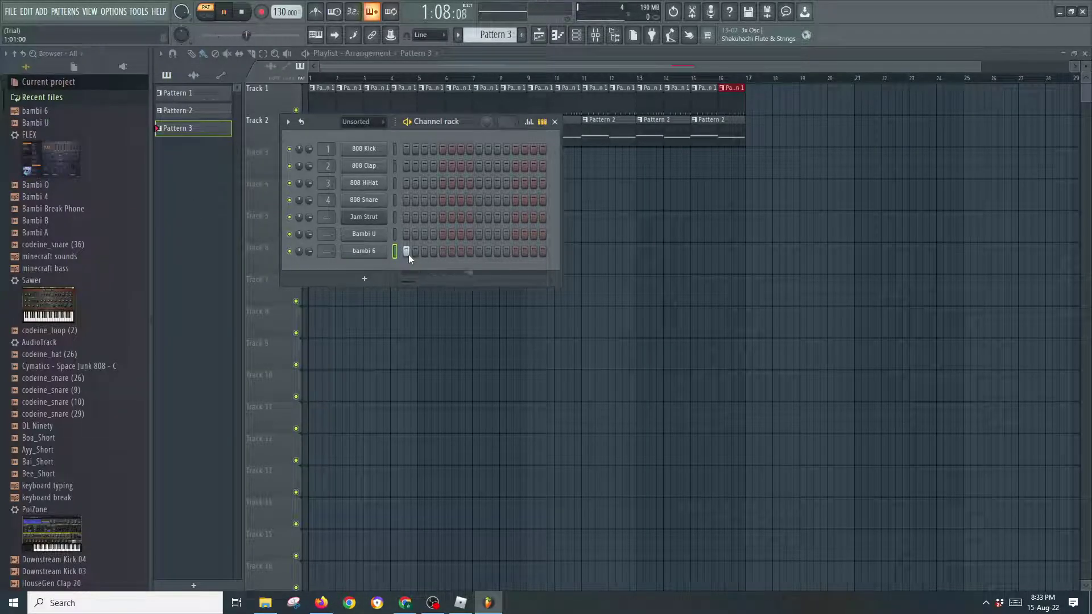
click(433, 251)
key(space)
click(435, 251)
key(space)
key(space)
click(426, 252)
key(space)
click(428, 252)
click(435, 252)
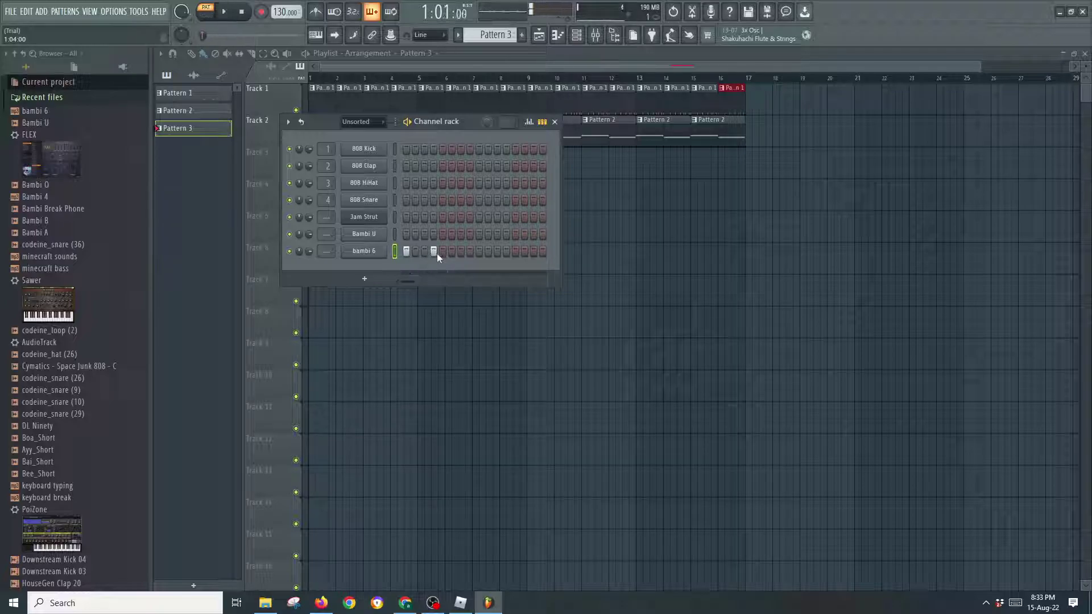
Activate steps 7, 8 and 9 for the bambi 6 channel, checking the rhythm during playback
key(space)
click(461, 254)
click(472, 252)
key(space)
key(space)
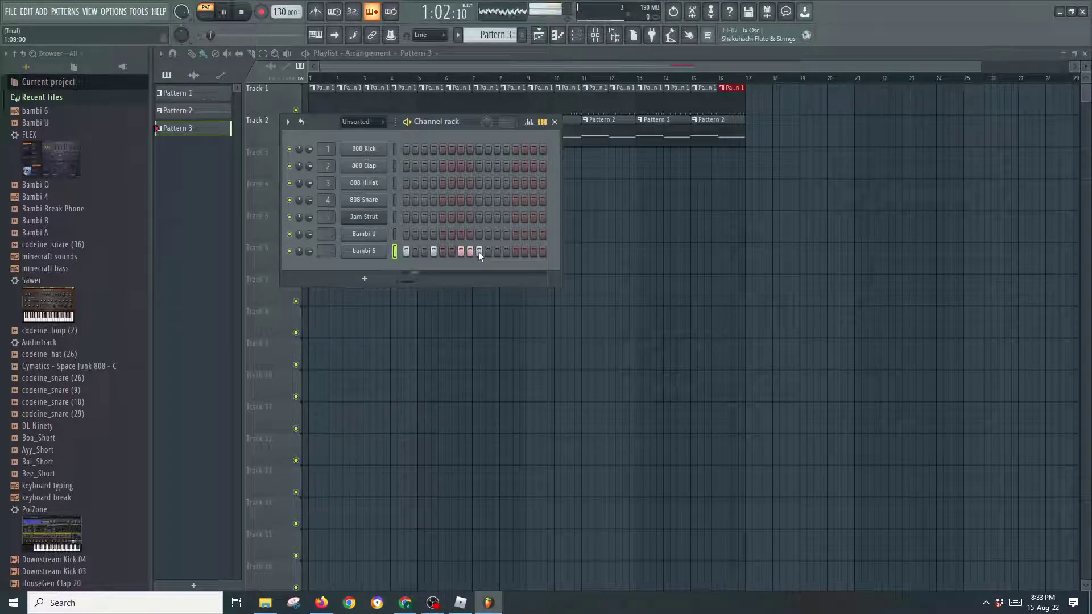
Complete the bambi 6 rhythm with steps 12, 15 and 16, and play the pattern to check it
click(498, 252)
key(space)
click(497, 252)
click(506, 251)
key(space)
key(space)
click(530, 254)
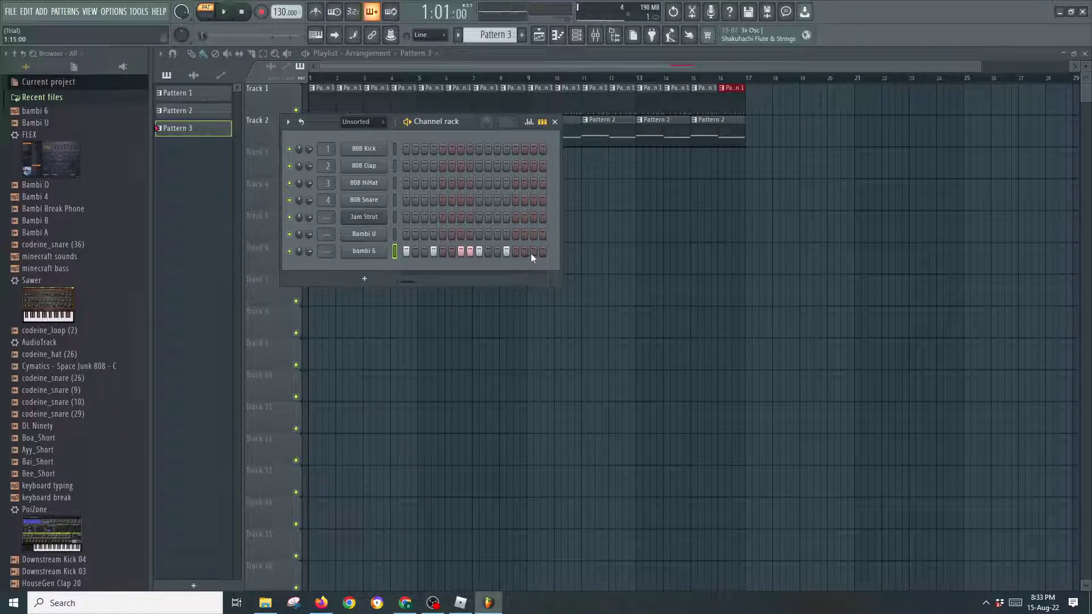
click(541, 254)
key(space)
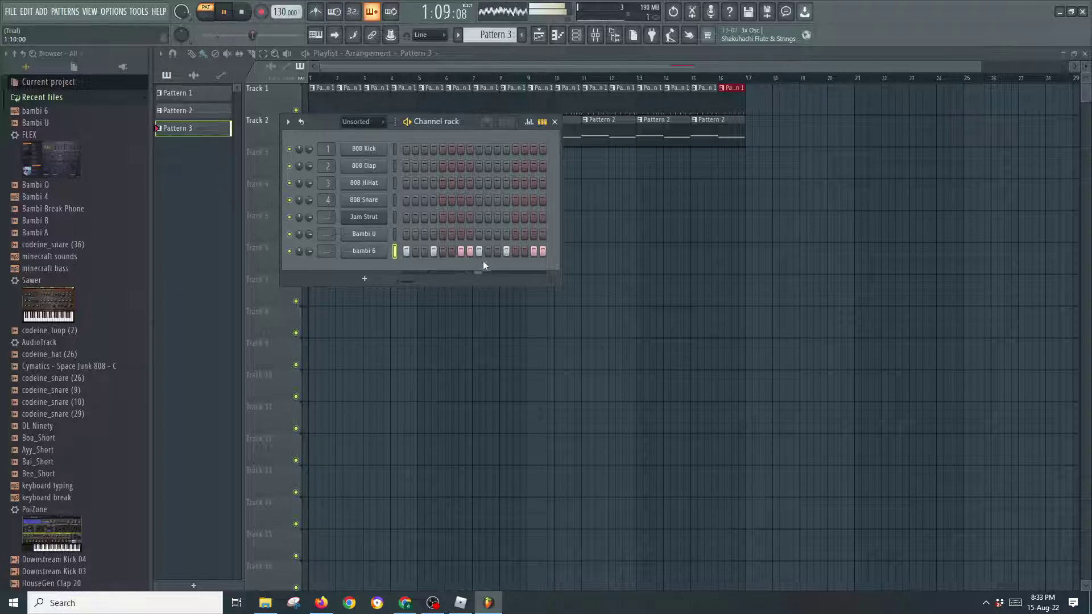
key(space)
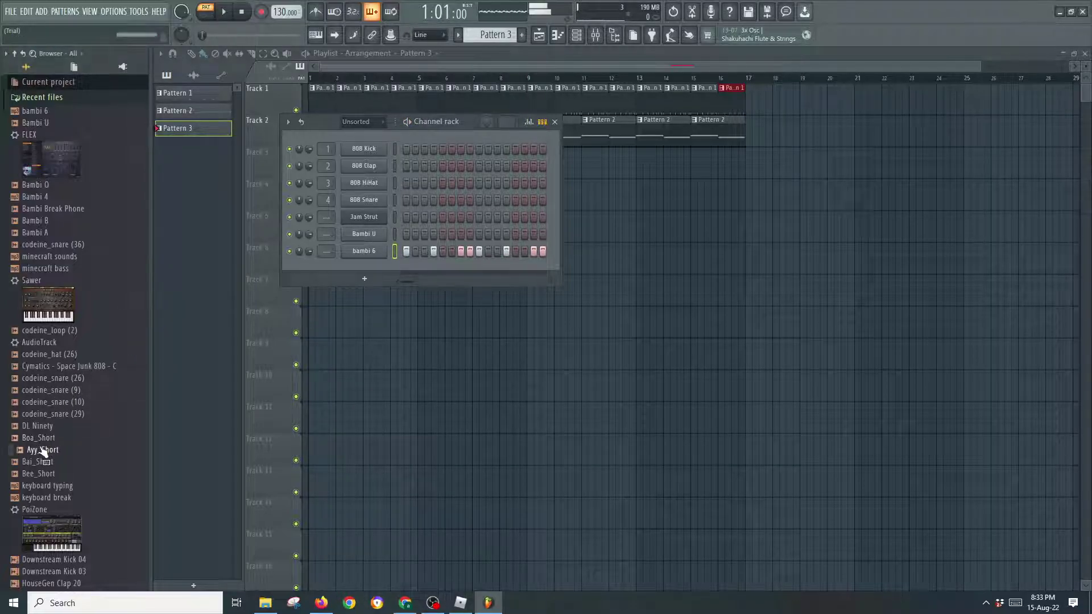
Find the Bai_Short vocal sample in the recent files and add it as a new channel
scroll(61, 380, down, 2)
scroll(44, 483, down, 8)
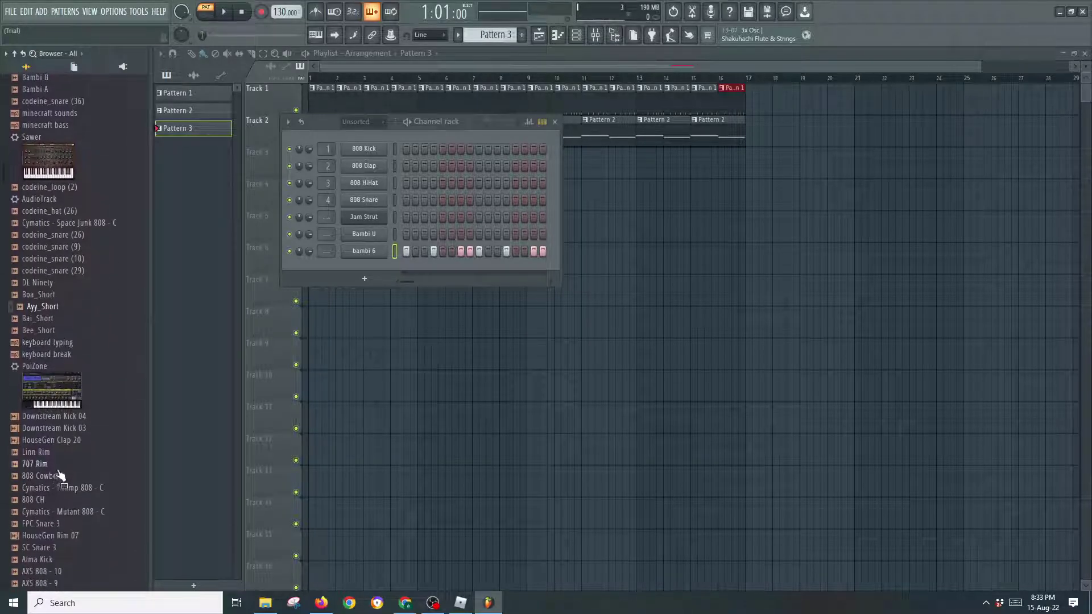
scroll(64, 283, up, 2)
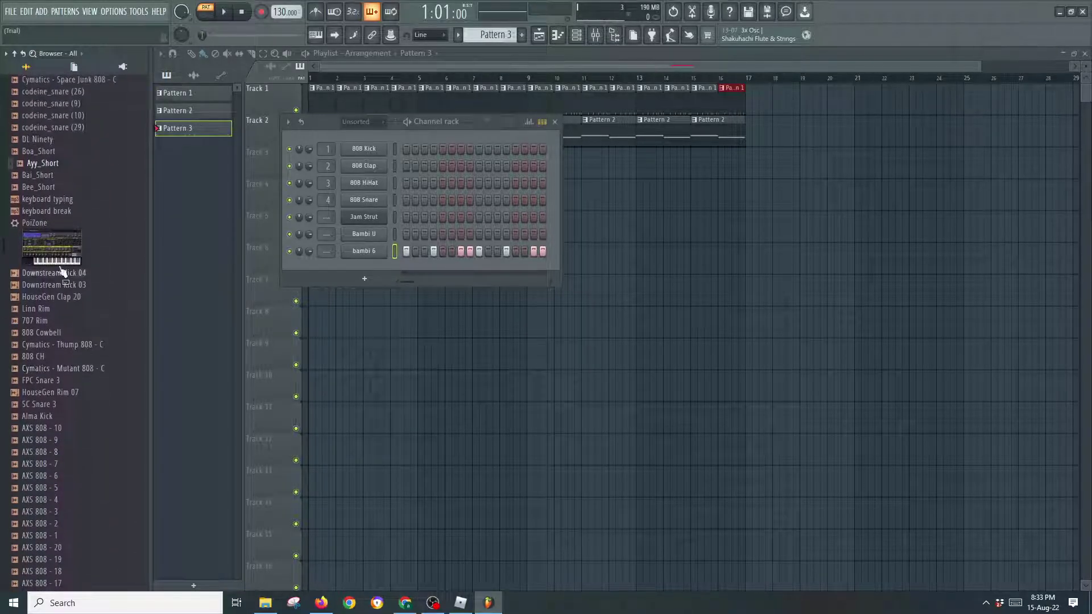
drag(61, 180, 374, 271)
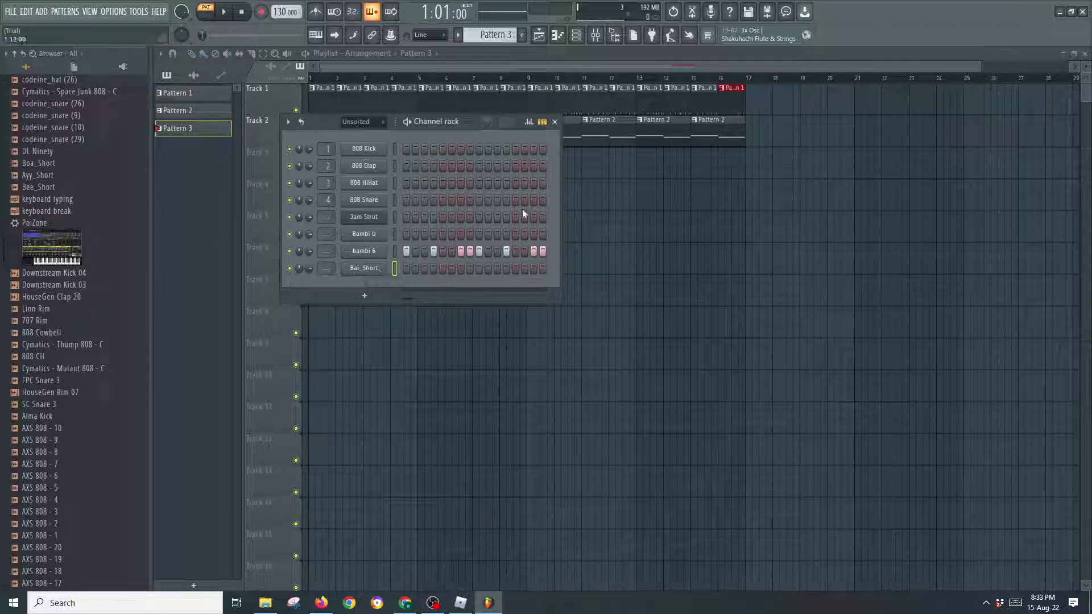
Create Pattern 4 and open its empty piano roll with Bai_Short as the target channel
click(557, 34)
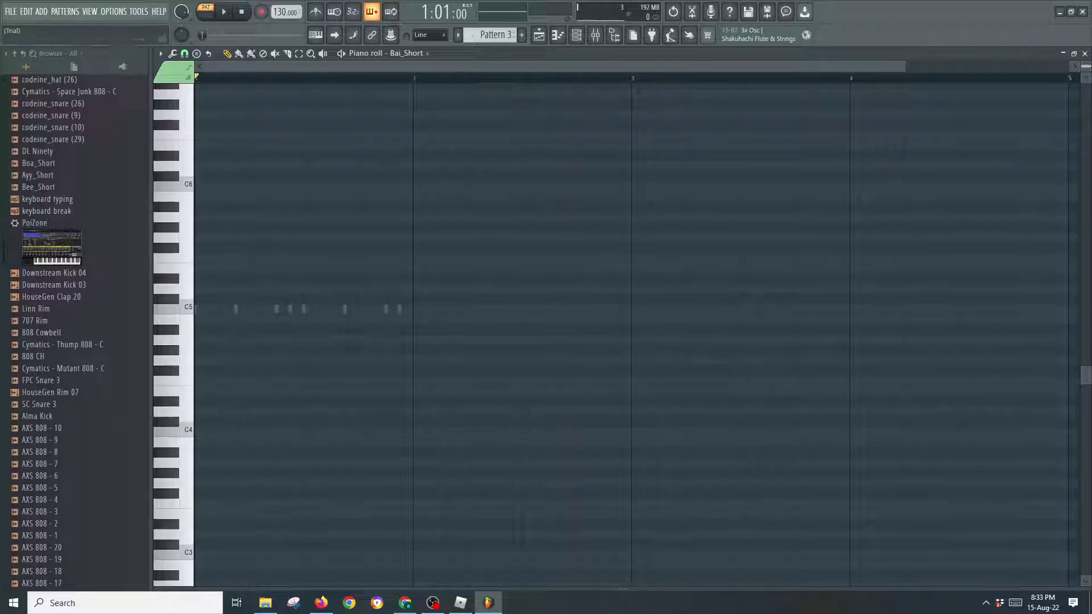
click(1085, 53)
click(521, 35)
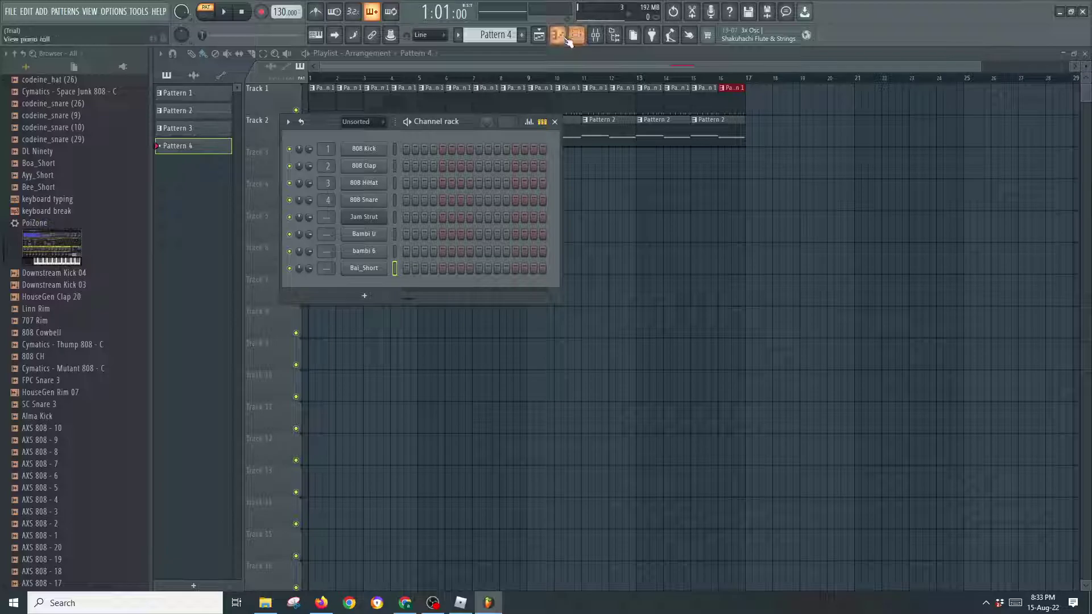
click(567, 40)
click(406, 53)
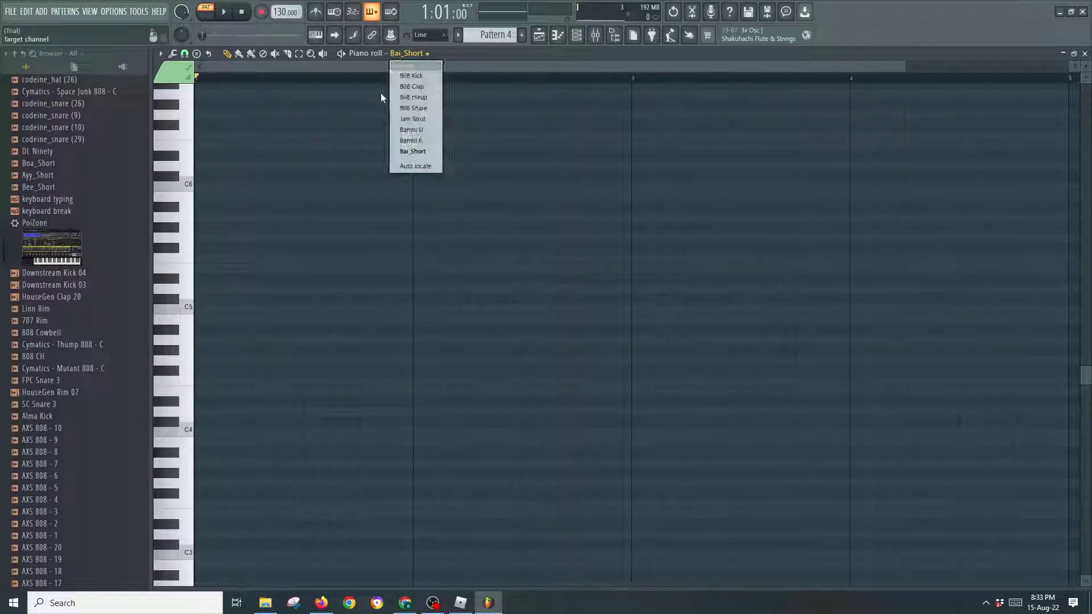
click(415, 150)
Place a short C#5 note at the start of bar 1 and an equal one at 1:03:16, and play them
drag(220, 281, 197, 308)
drag(358, 308, 339, 295)
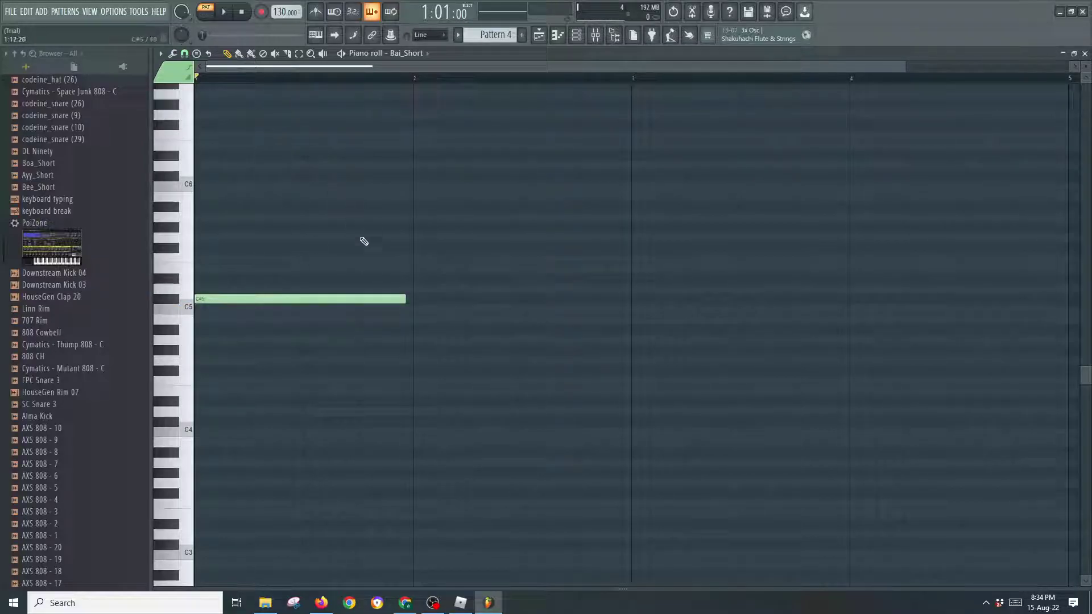
drag(405, 299, 207, 314)
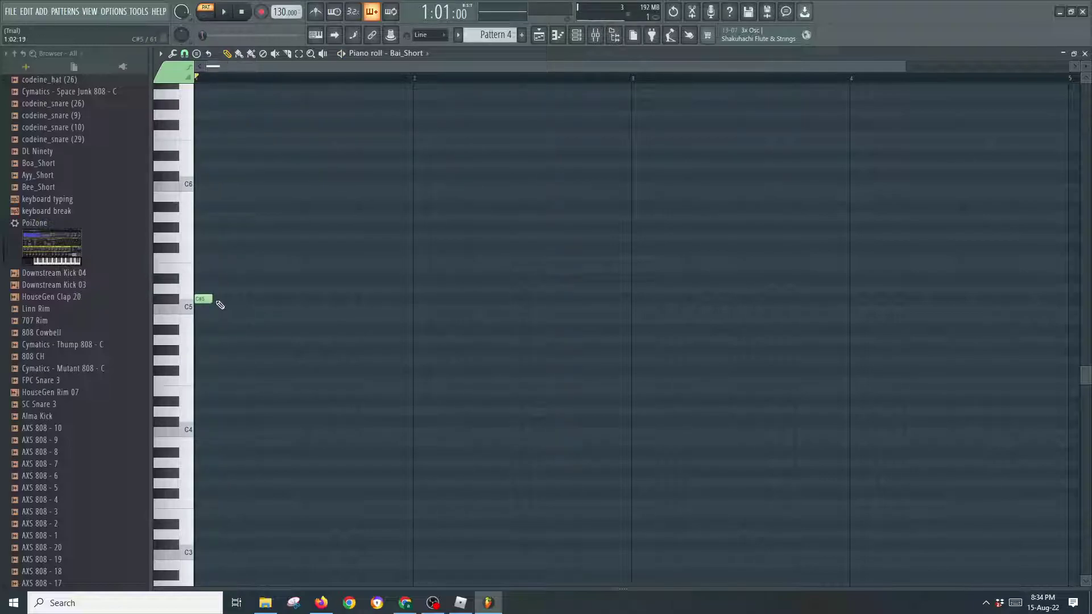
click(228, 300)
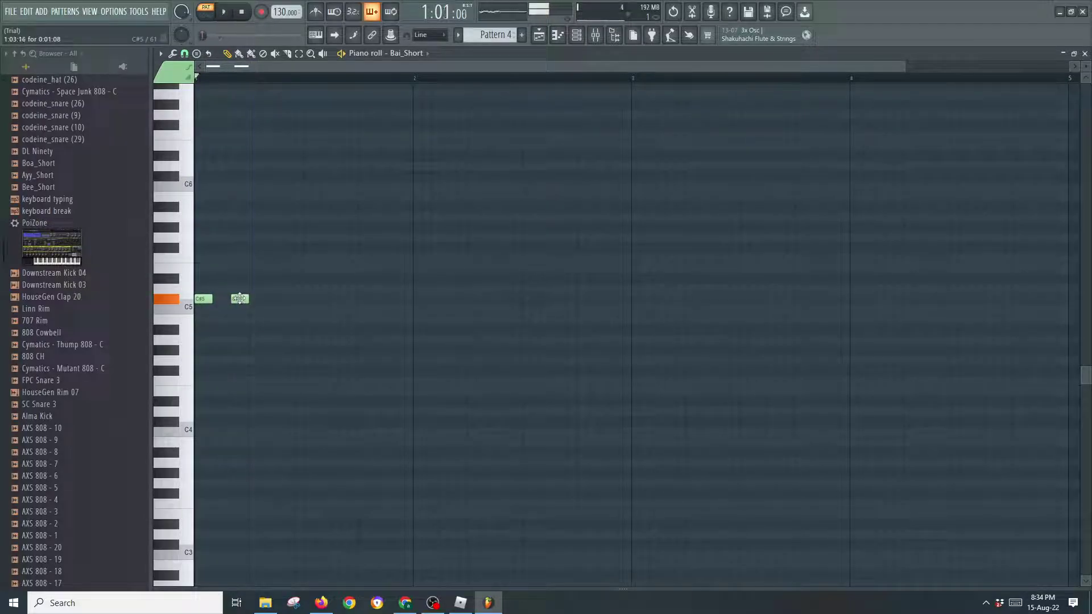
key(space)
key(space)
Add two shorter, closely spaced C#5 notes around steps 6 and 7, adjusting their timing by playback
click(262, 299)
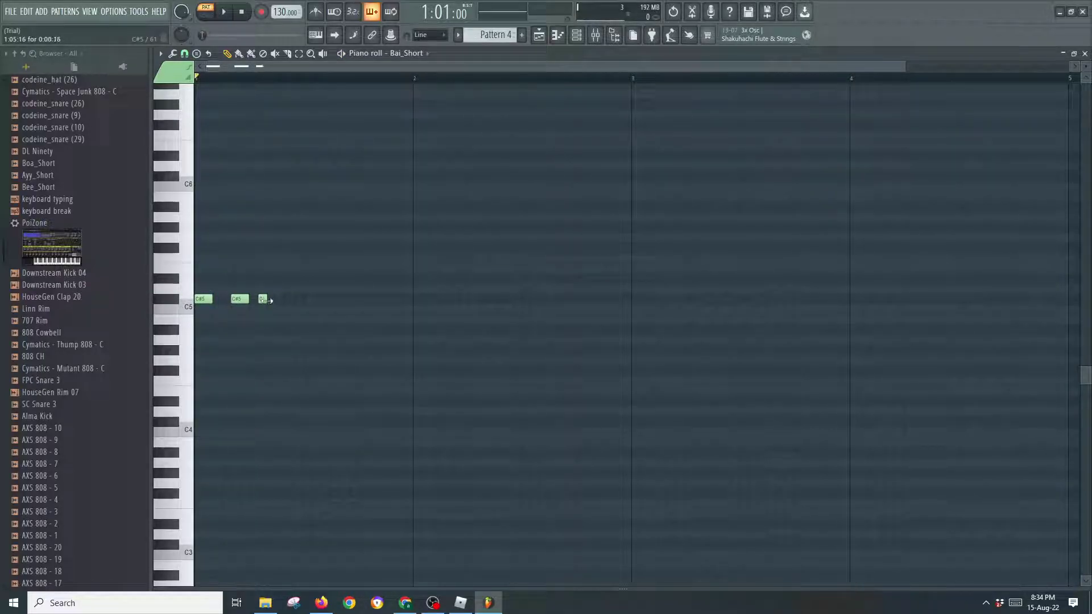
click(276, 299)
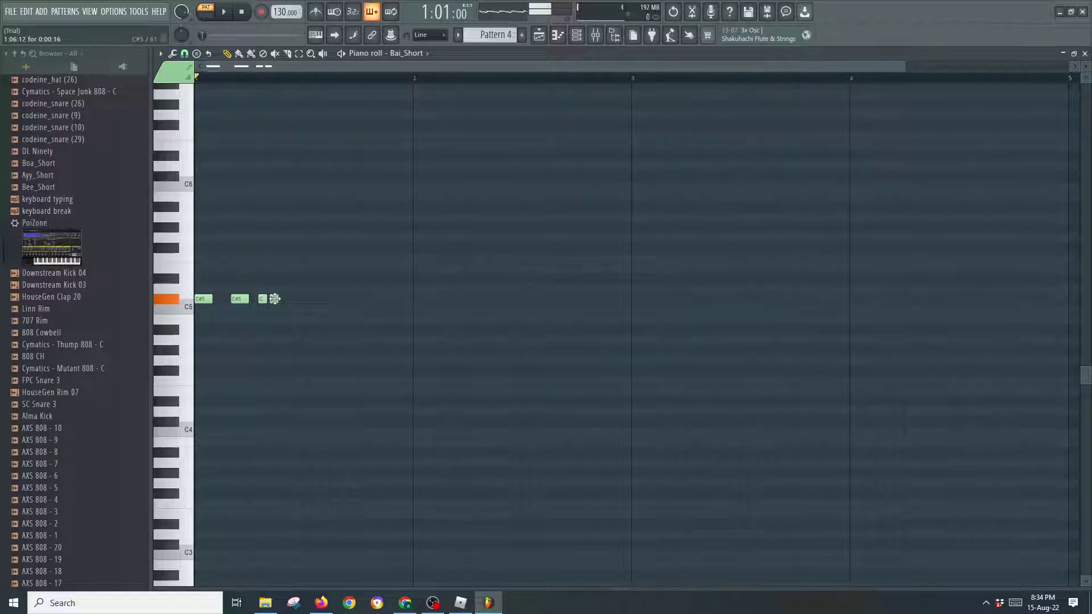
key(space)
key(space)
drag(273, 299, 279, 298)
key(space)
click(279, 299)
key(space)
key(space)
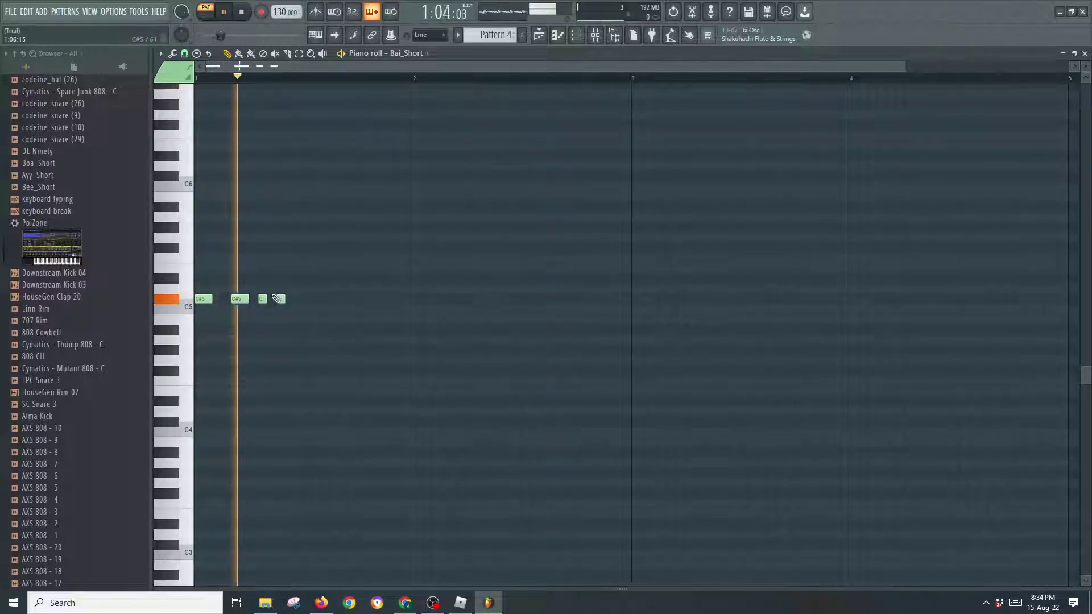
key(space)
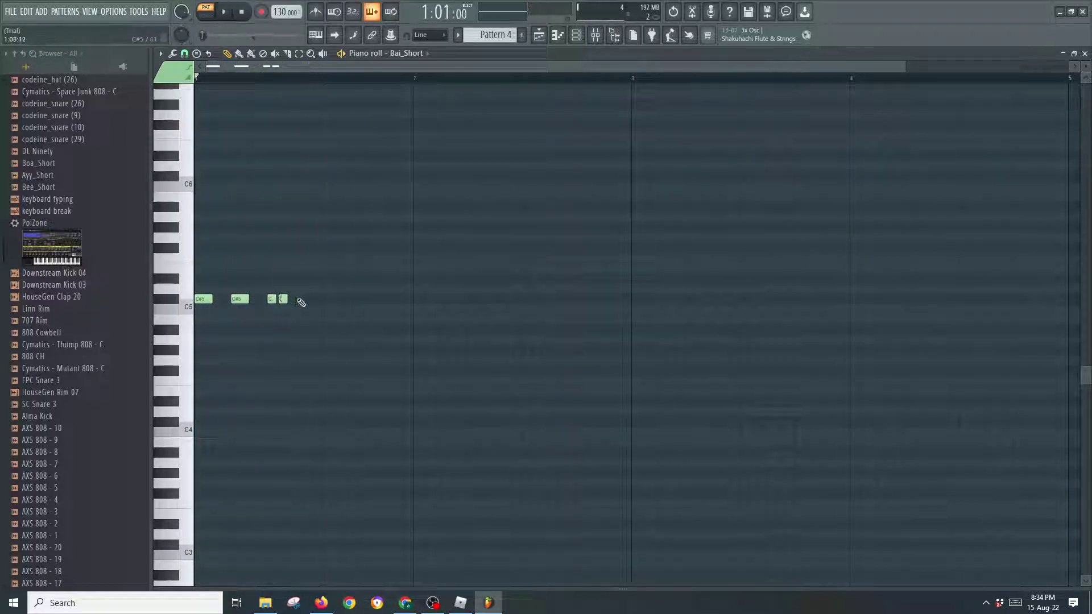
Complete the Bai_Short rhythm with short C#5 notes at 1:08:00, about step 11 and 1:13:16, checking it by playback
drag(299, 298, 292, 300)
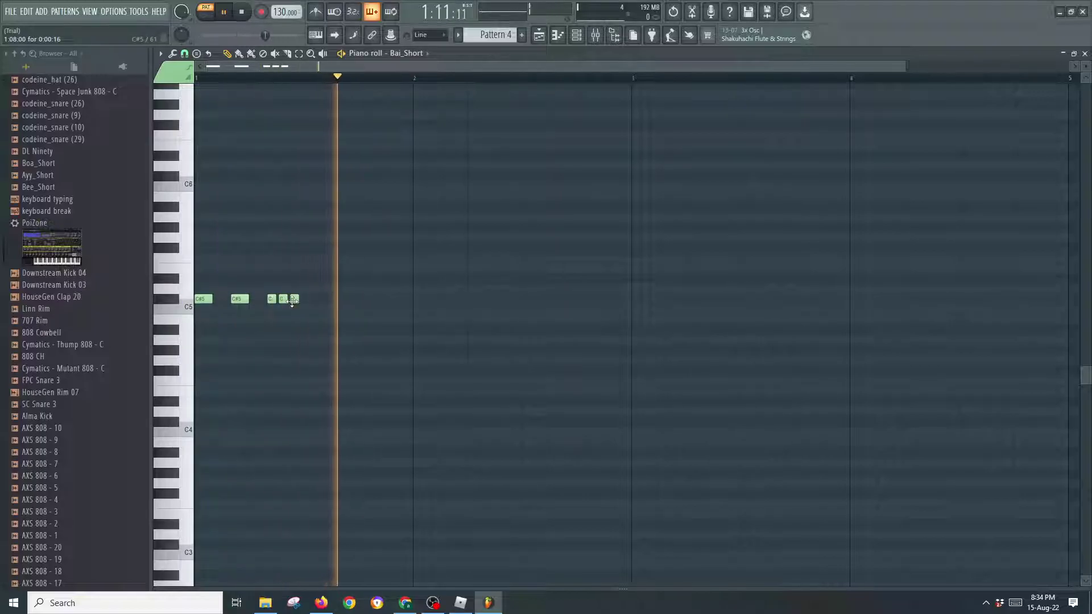
click(310, 299)
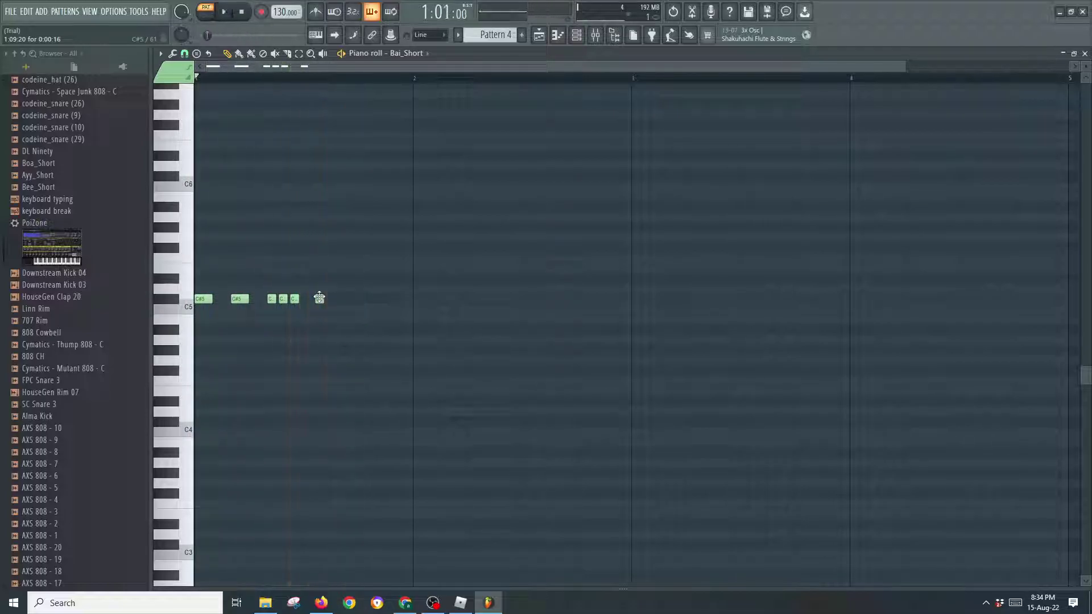
key(space)
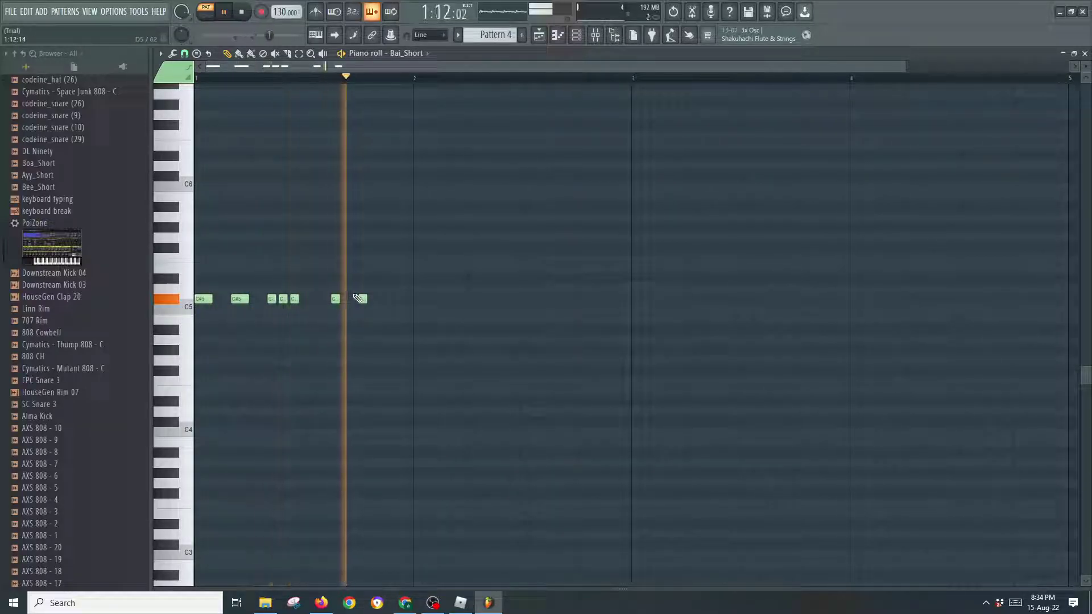
key(space)
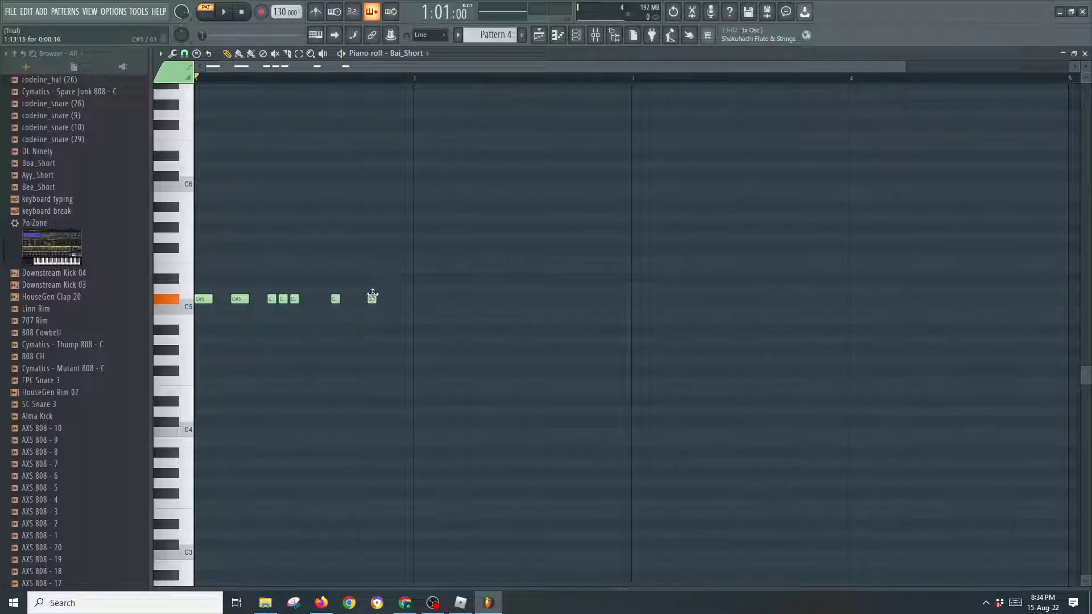
key(space)
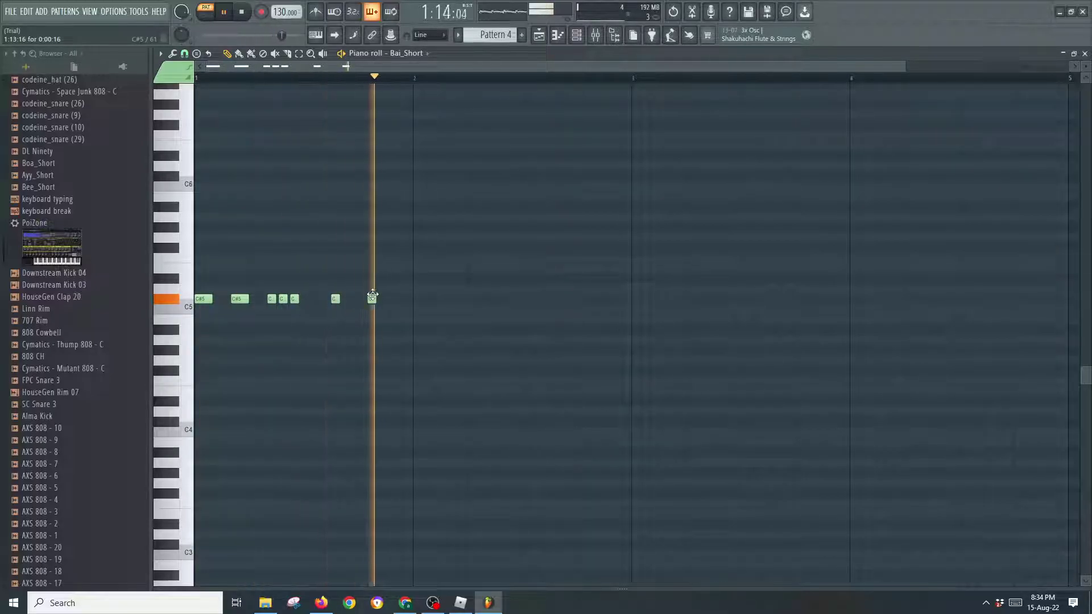
key(space)
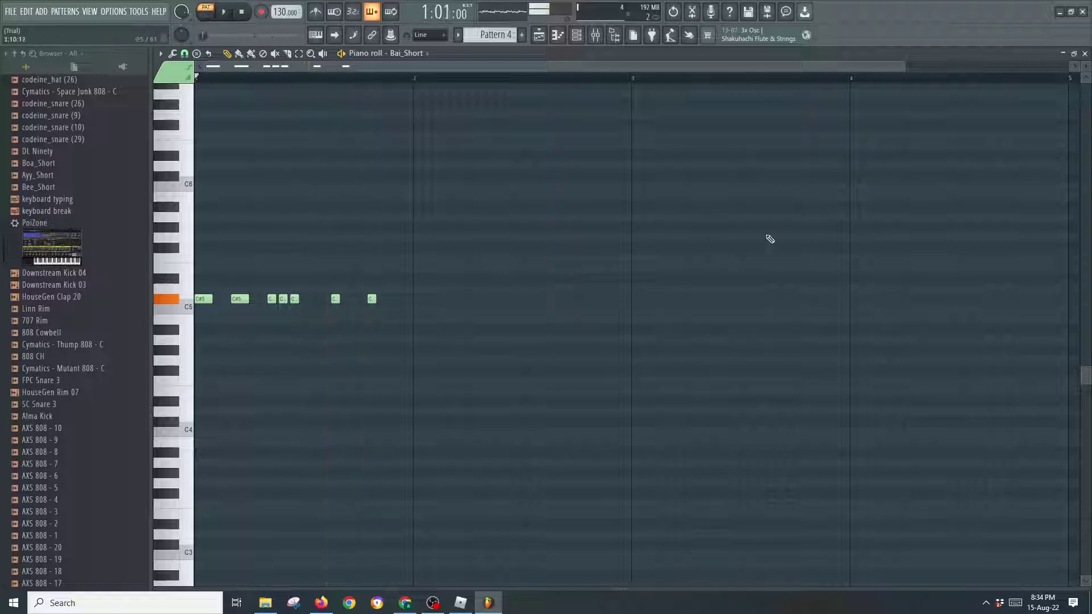
Return to the playlist in song mode and place Pattern 3 on Track 3 at bars 1 and 2, and Pattern 4 on Track 4 at bars 3 and 4
click(577, 34)
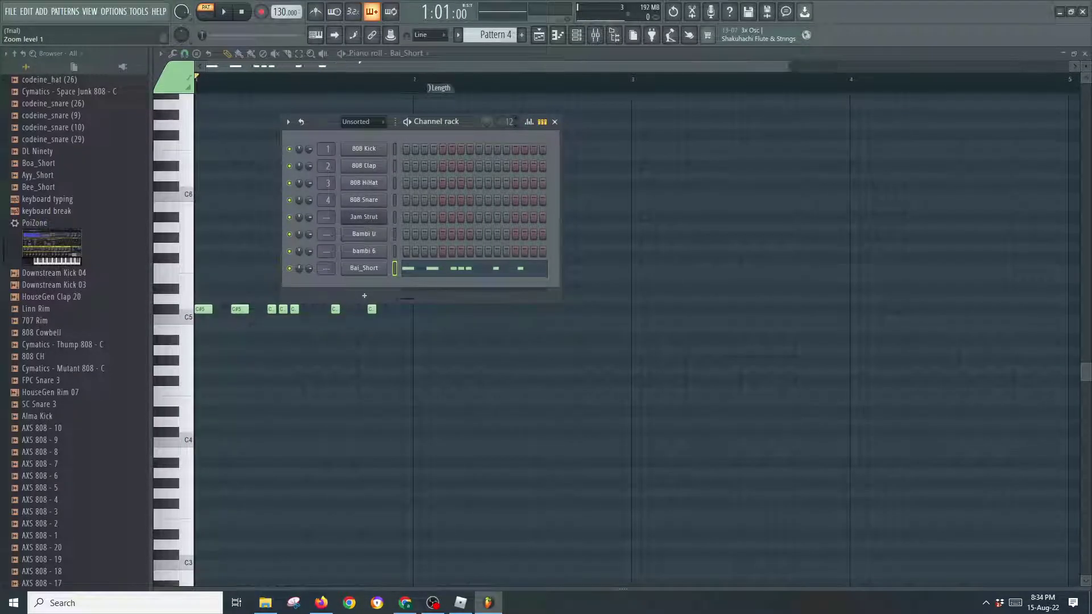
click(554, 121)
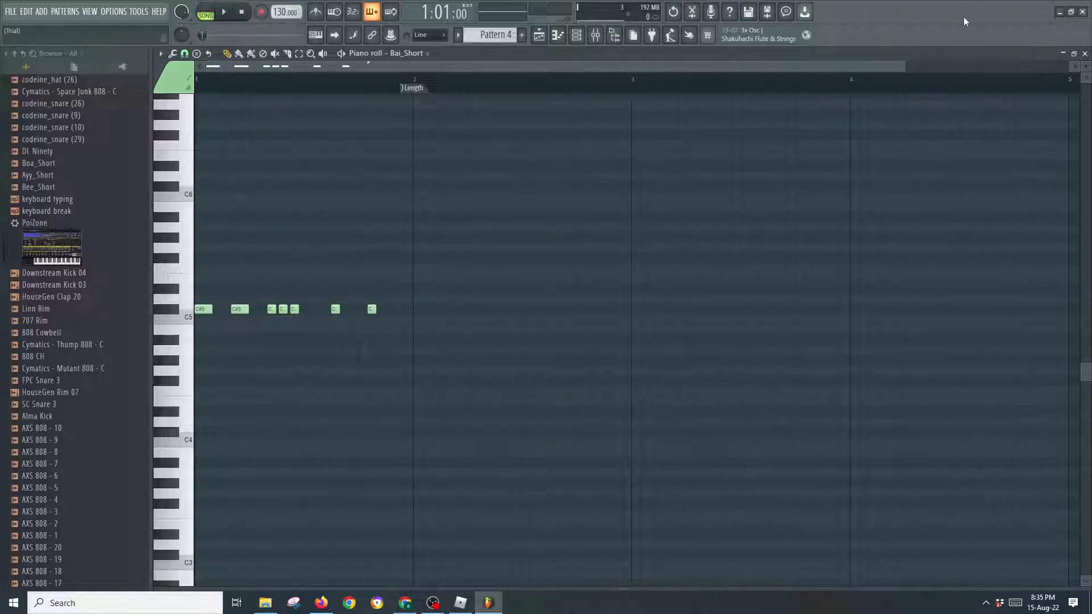
click(1085, 53)
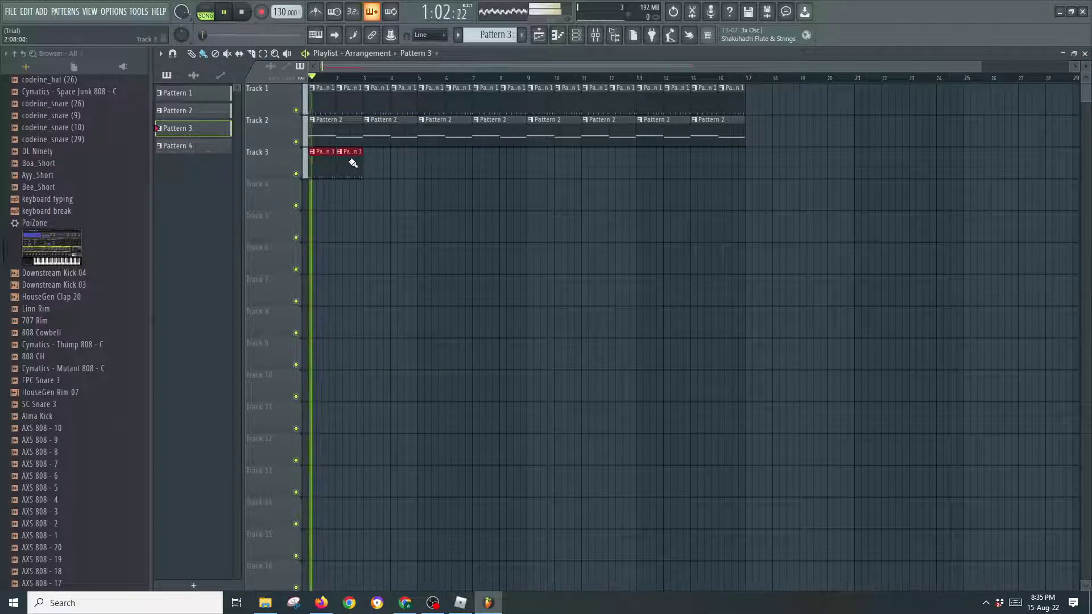
click(176, 146)
click(369, 195)
click(408, 199)
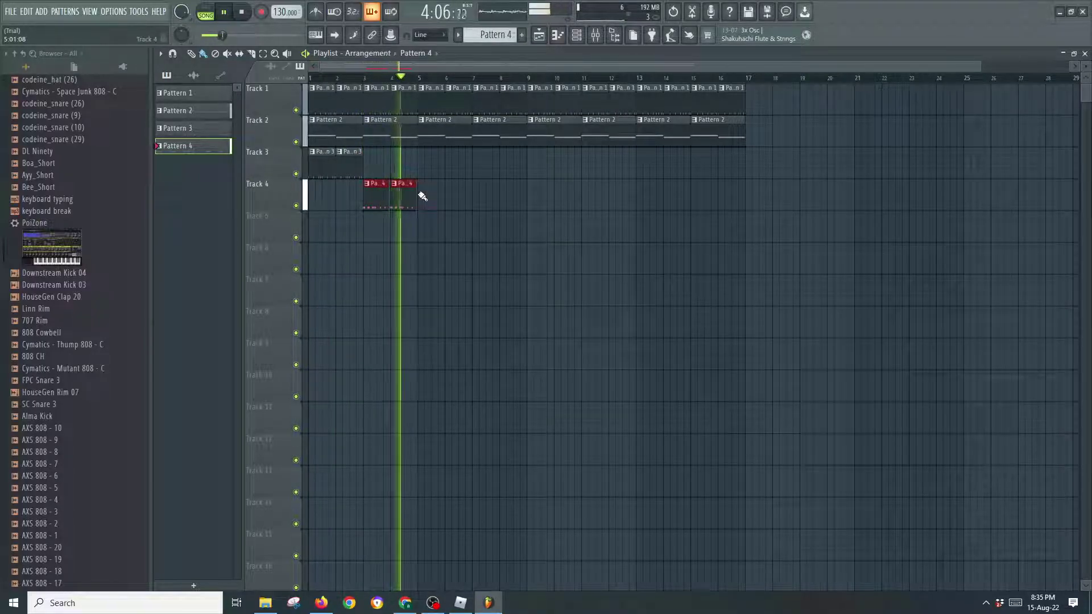
click(422, 196)
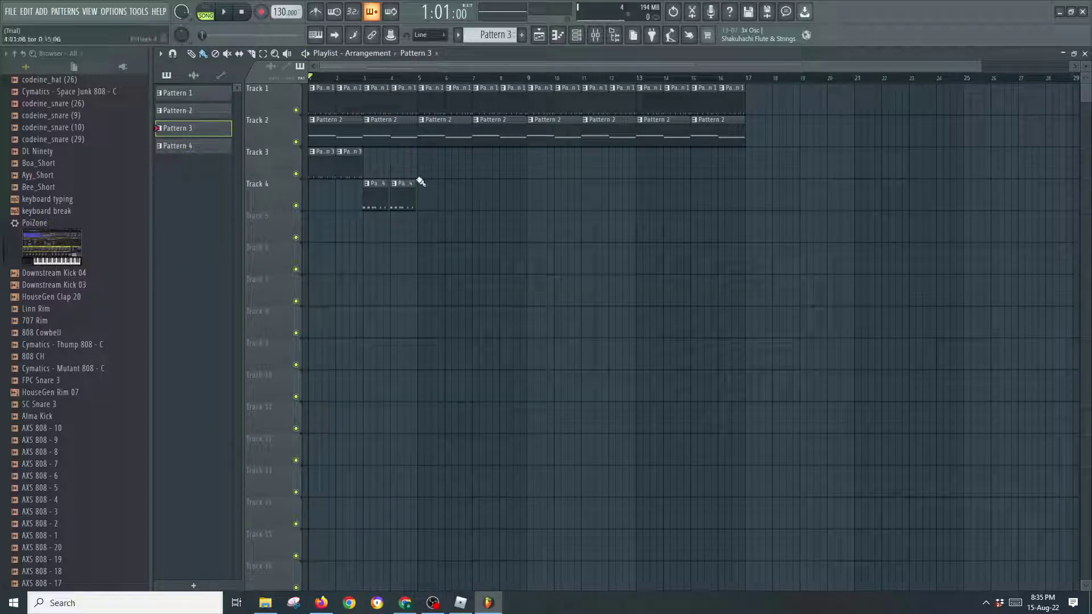
Alternate the vocal patterns up to bar 12: Pattern 3 on Track 3 at bars 5–6 and 9–10, Pattern 4 on Track 4 at bars 7–8 and 11–12
click(183, 147)
drag(476, 195, 515, 195)
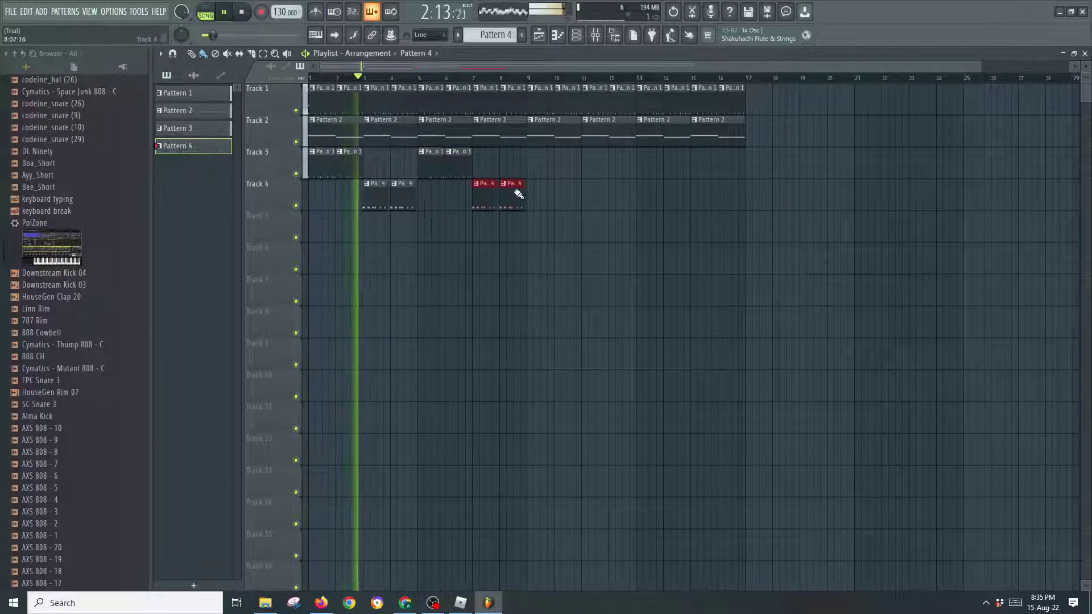
click(208, 129)
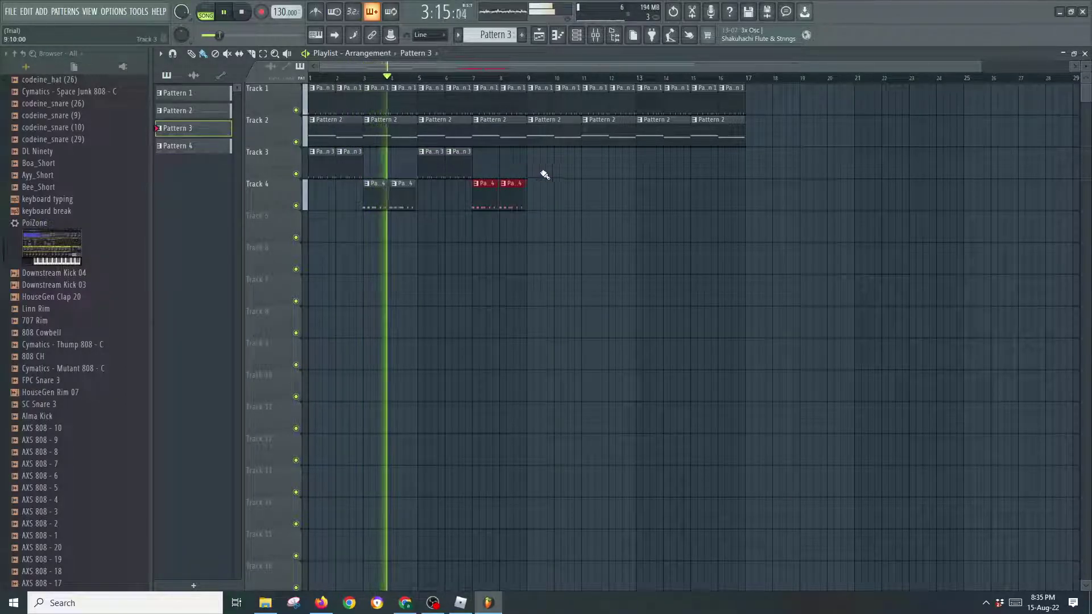
drag(533, 170, 560, 171)
click(194, 149)
mouse_move(584, 207)
mouse_down()
mouse_move(588, 195)
mouse_move(609, 195)
mouse_up()
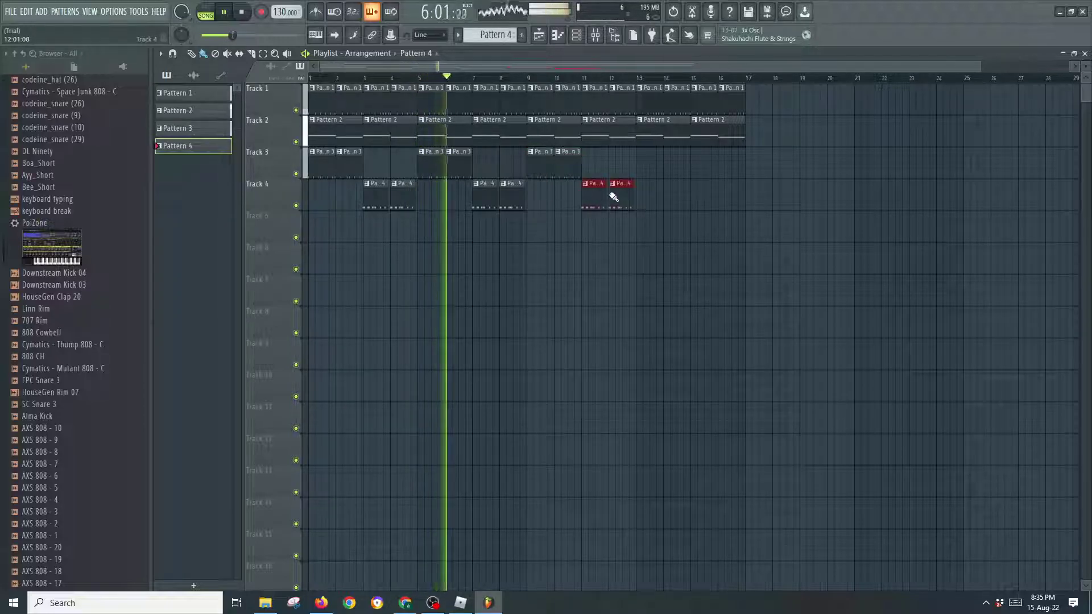
Place Pattern 3 on Track 3 at bars 13–14 and Pattern 4 on Track 4 at bars 15–16, and listen to the arrangement
click(205, 136)
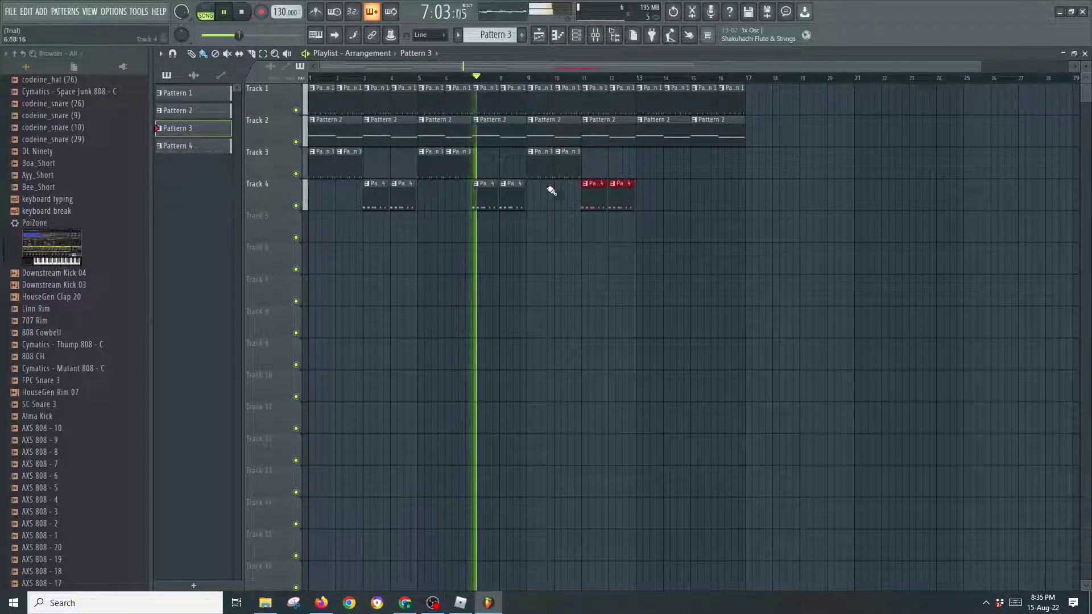
drag(641, 169, 673, 166)
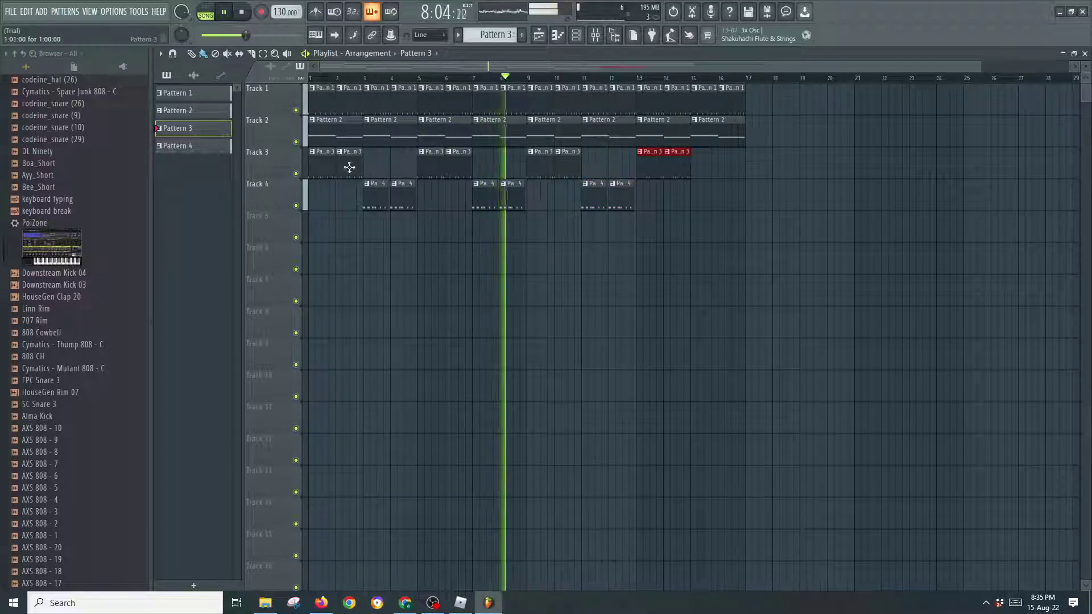
click(216, 146)
drag(701, 202, 721, 195)
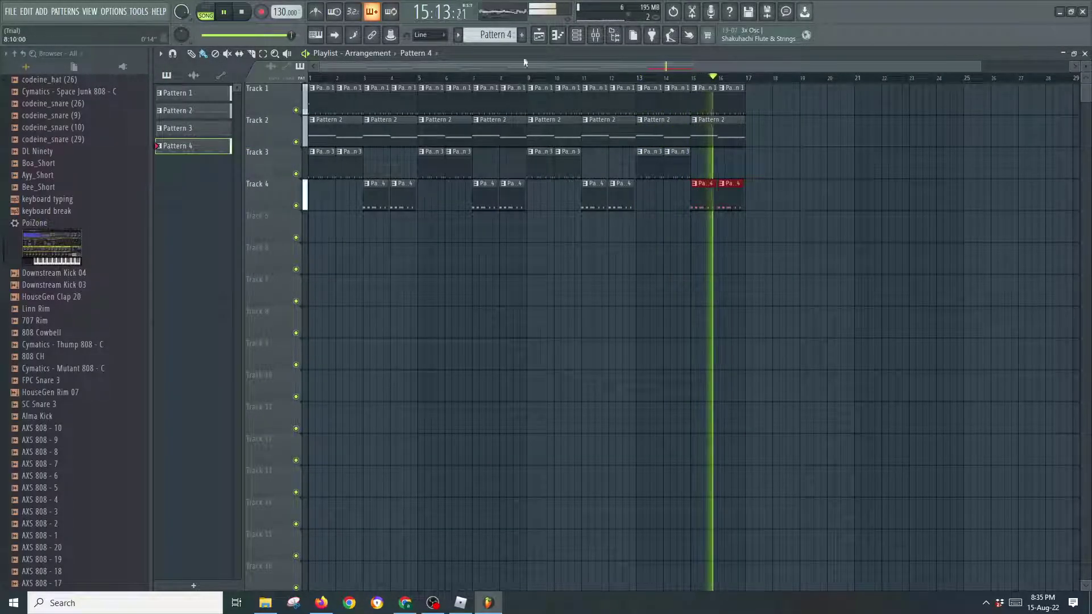
key(space)
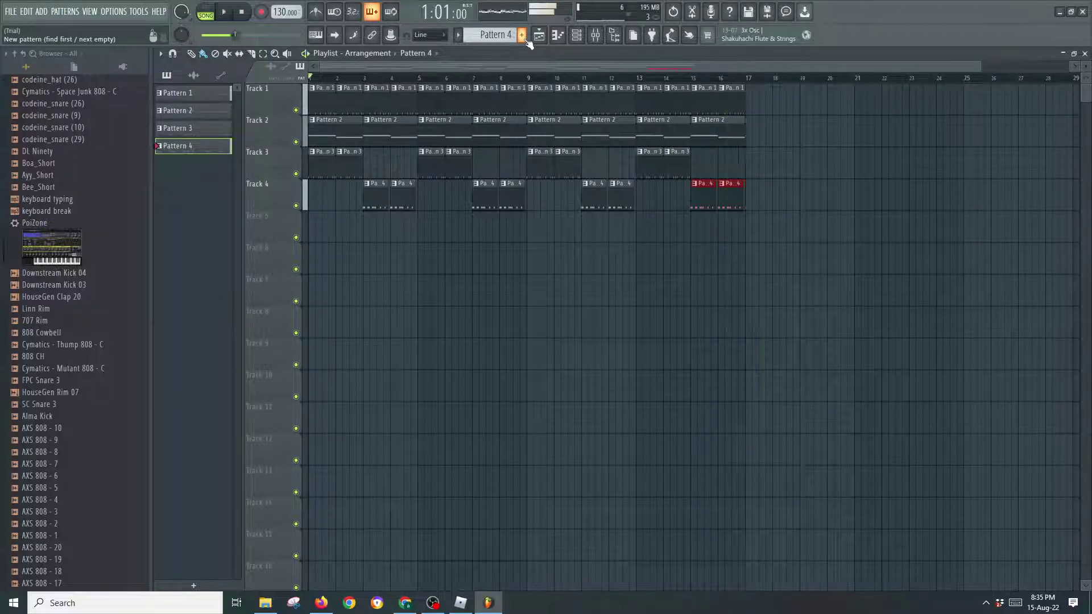
Create Pattern 5 and add the Bambi A sample from the recent files as a new channel
click(523, 37)
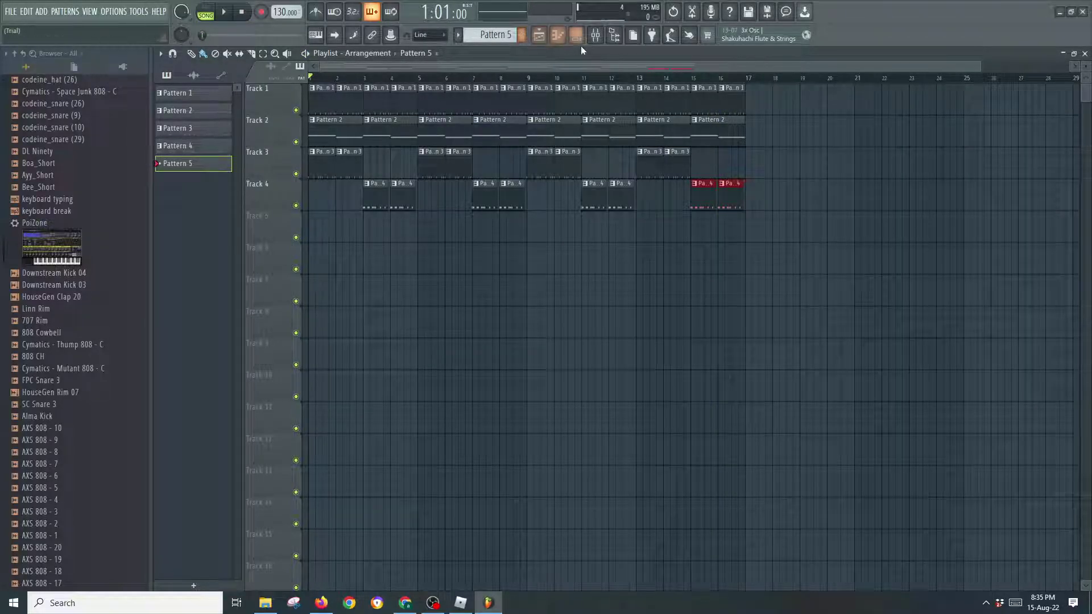
click(577, 37)
scroll(69, 257, up, 5)
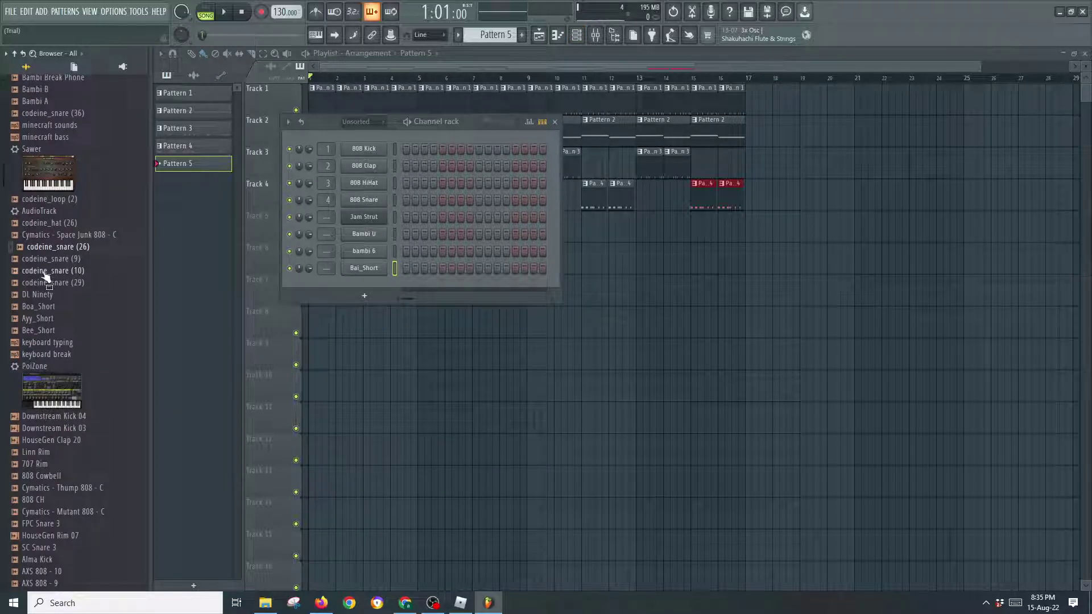
scroll(45, 275, up, 5)
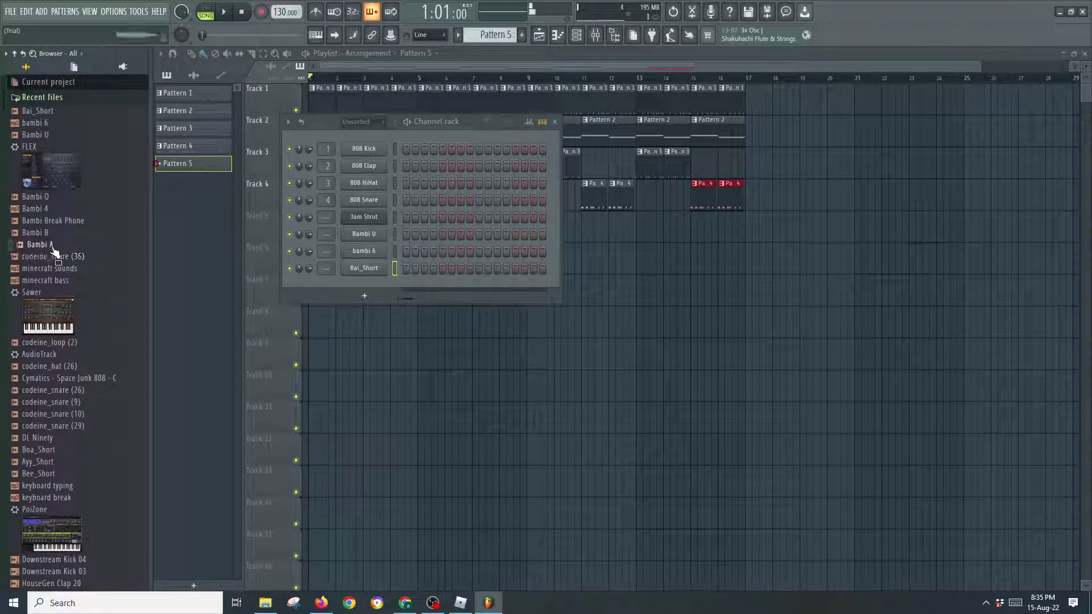
drag(379, 289, 379, 292)
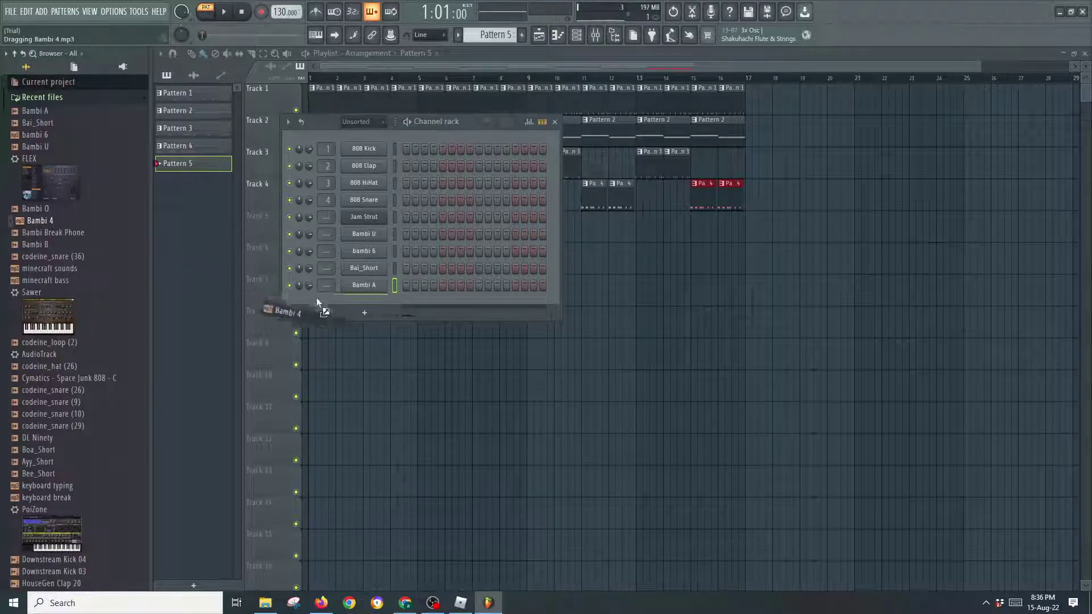
Add the Bambi 4 sample as a channel and draw its ten-note melody between C5 and D#5 in the first half of bar 1
drag(312, 299, 313, 301)
click(566, 45)
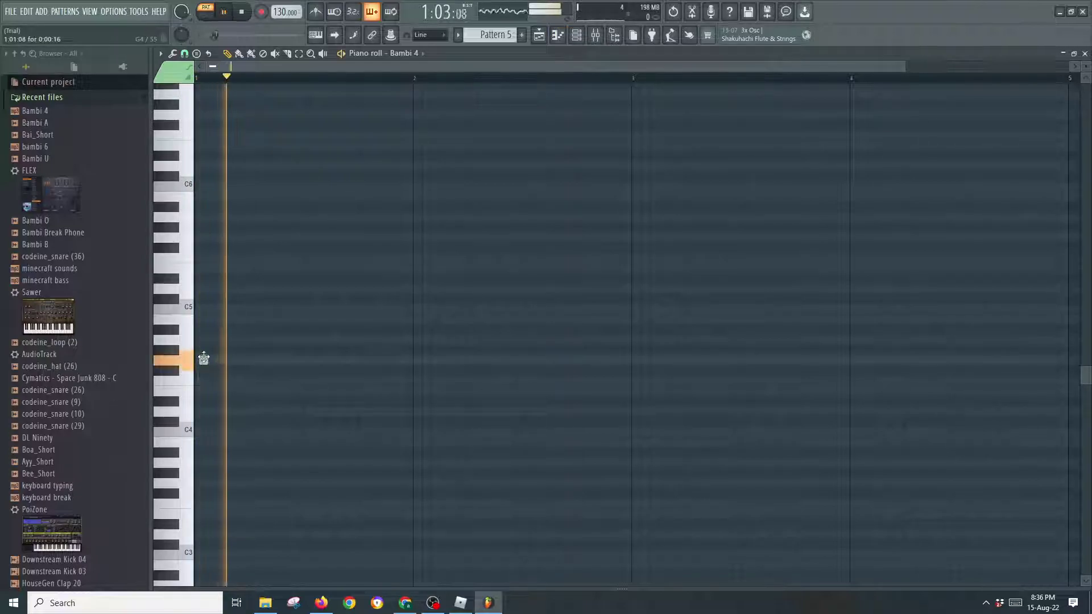
key(space)
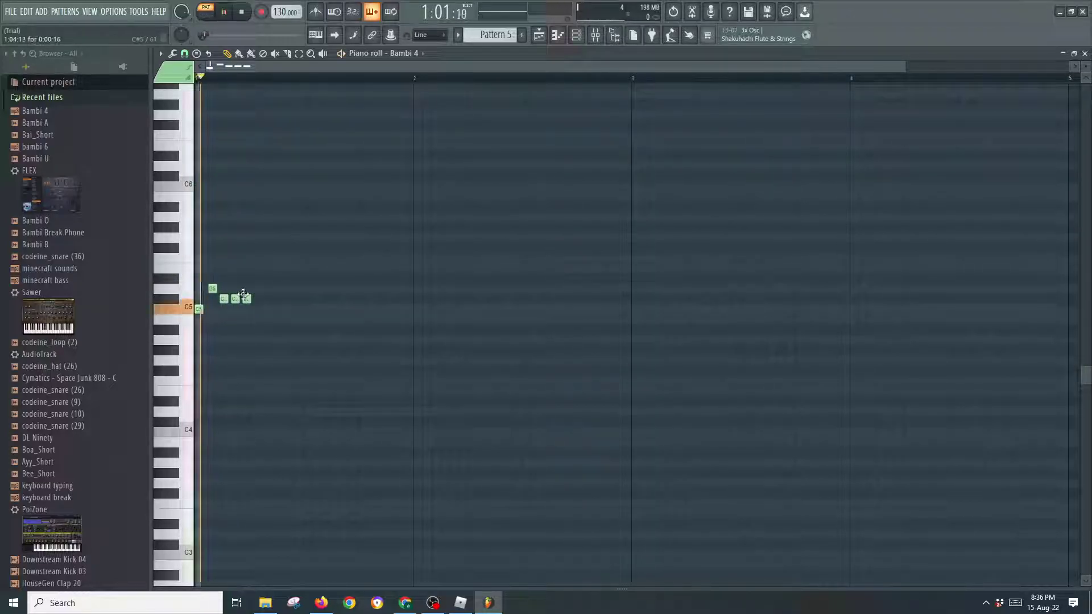
key(space)
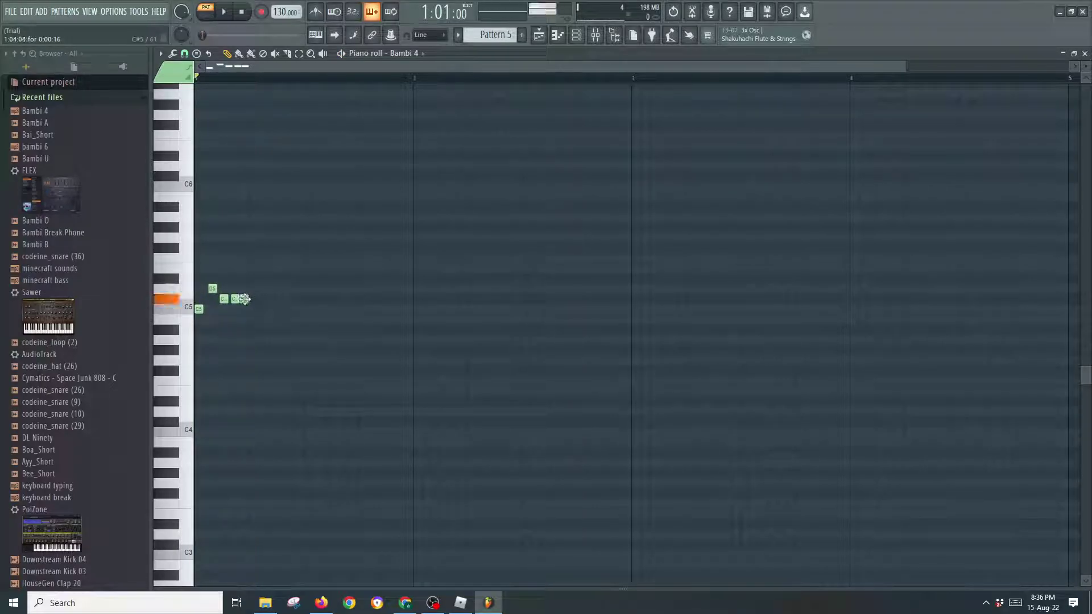
key(space)
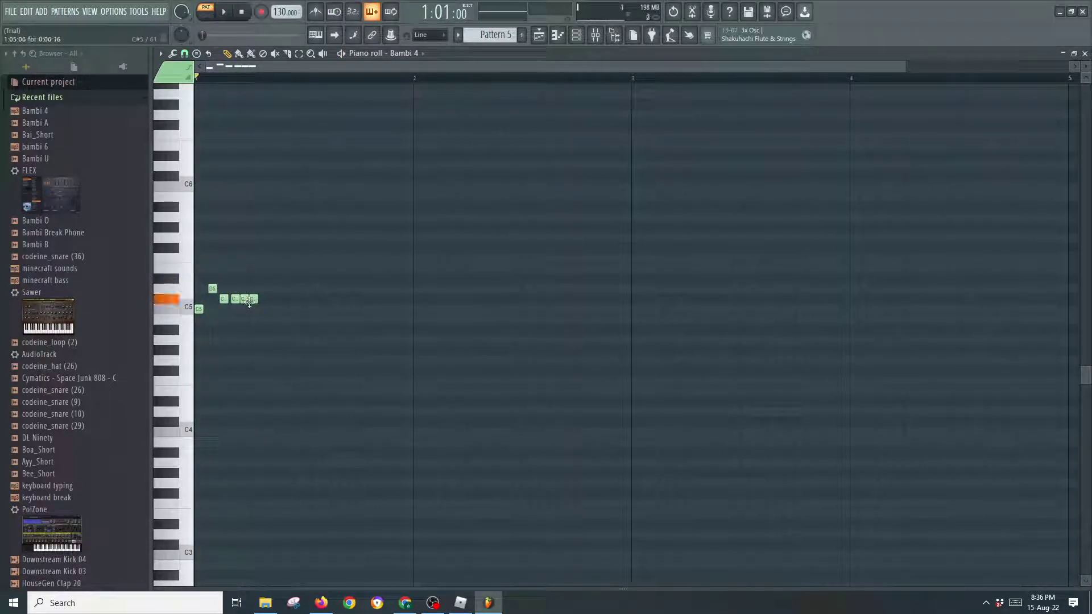
key(space)
click(285, 290)
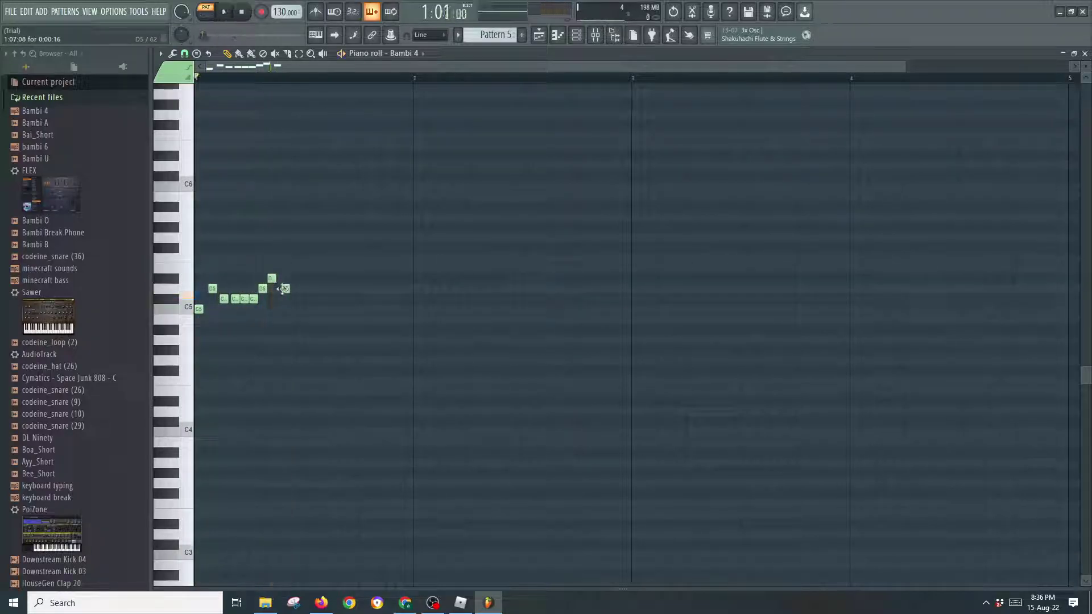
click(292, 298)
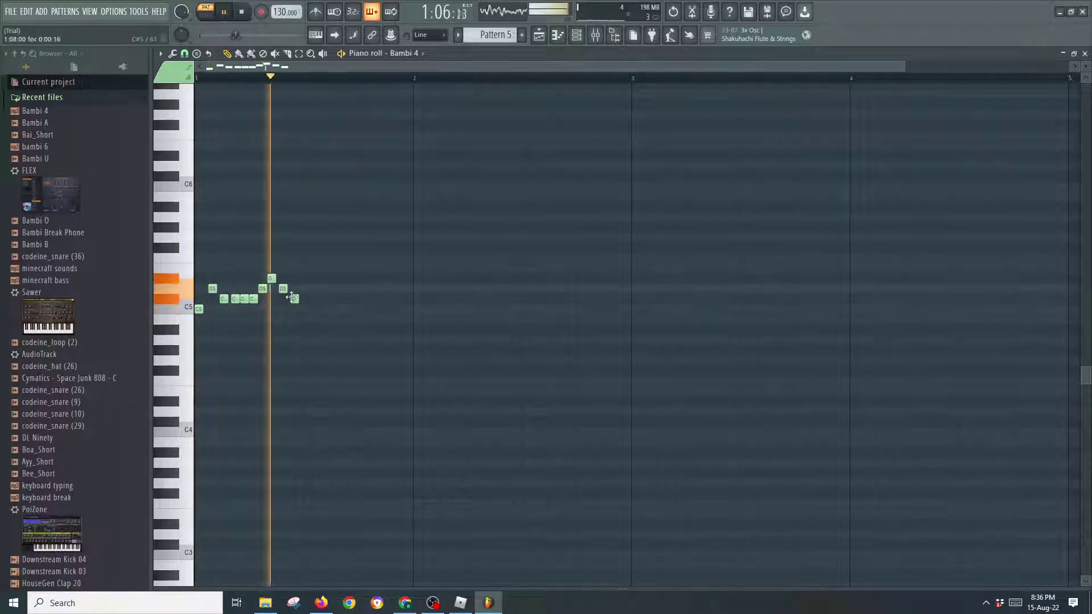
Switch the piano roll to Bambi U and place a D5 note right after the Bambi 4 melody
click(410, 55)
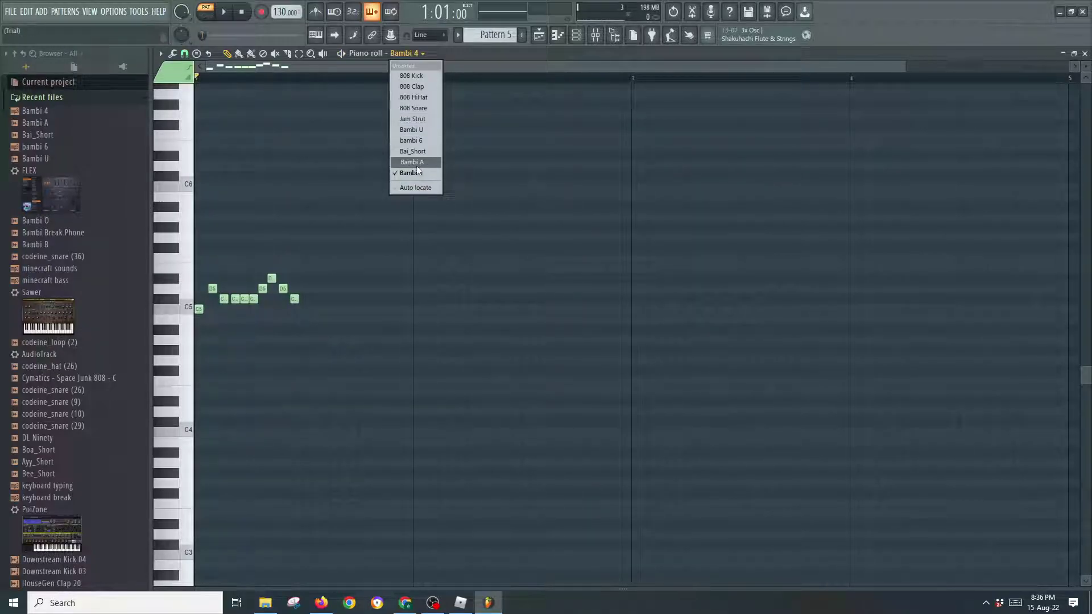
click(411, 129)
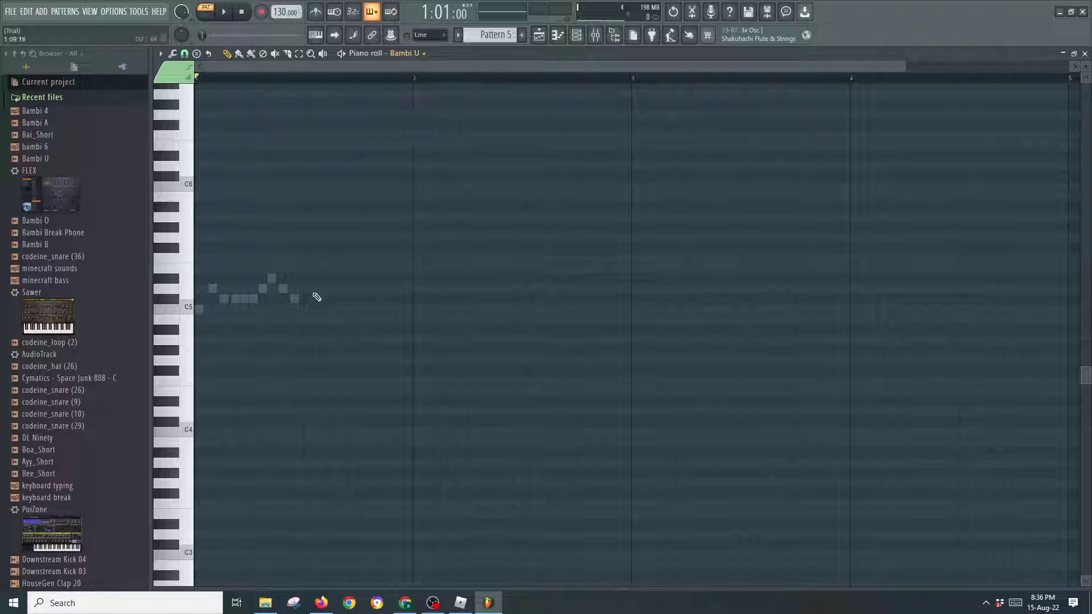
key(space)
Try a second Bambi U note on D5 near the end of bar 1, listen to it and remove it
click(410, 288)
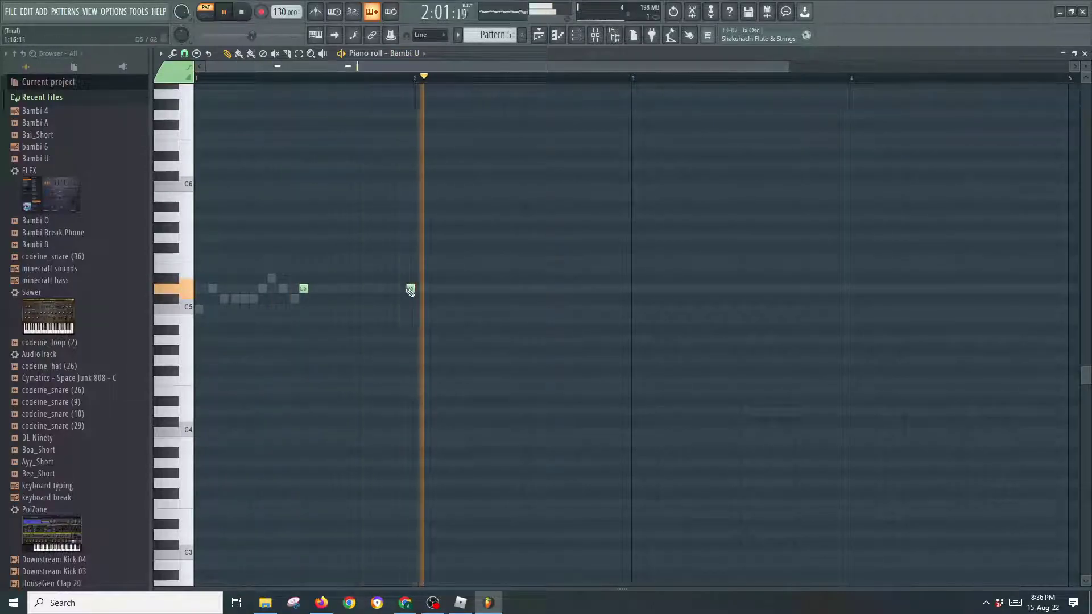
key(space)
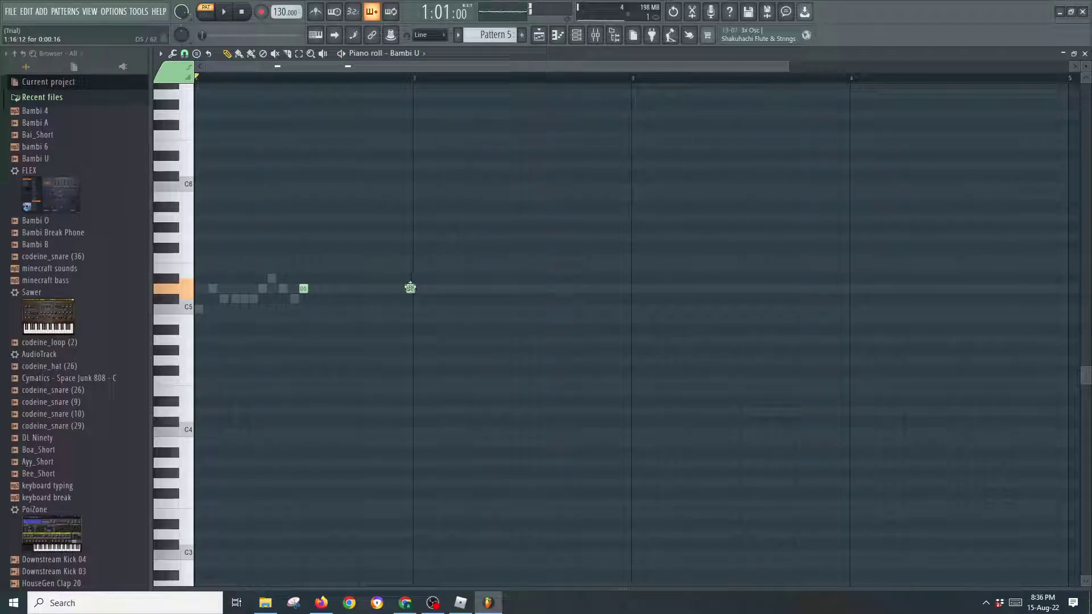
key(space)
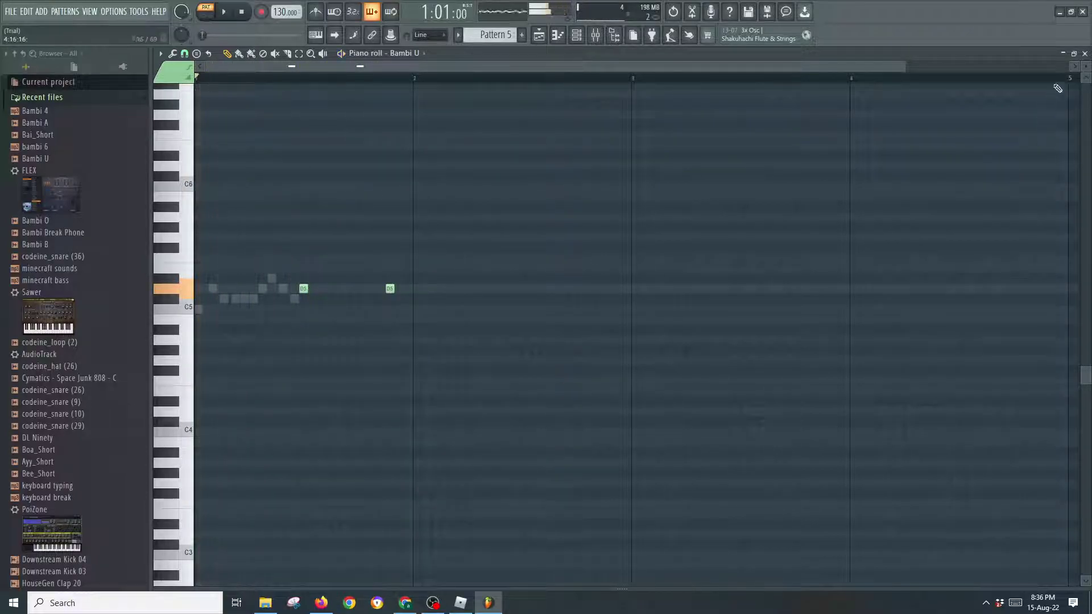
right_click(390, 288)
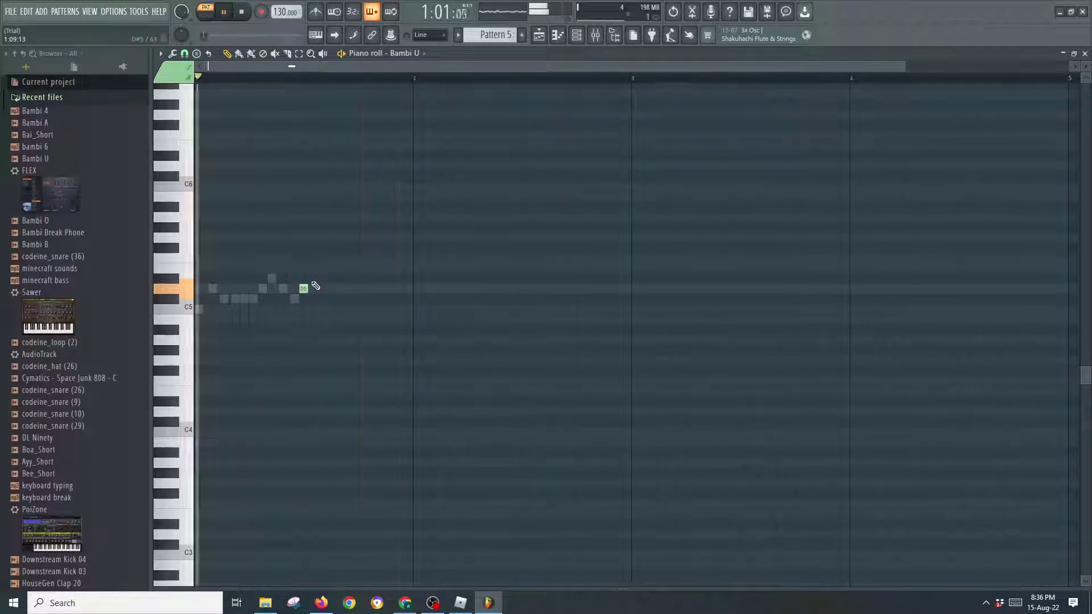
Return to the playlist in song mode and extend Pattern 1 on Track 1 and Pattern 2 on Track 2 through bar 22
key(space)
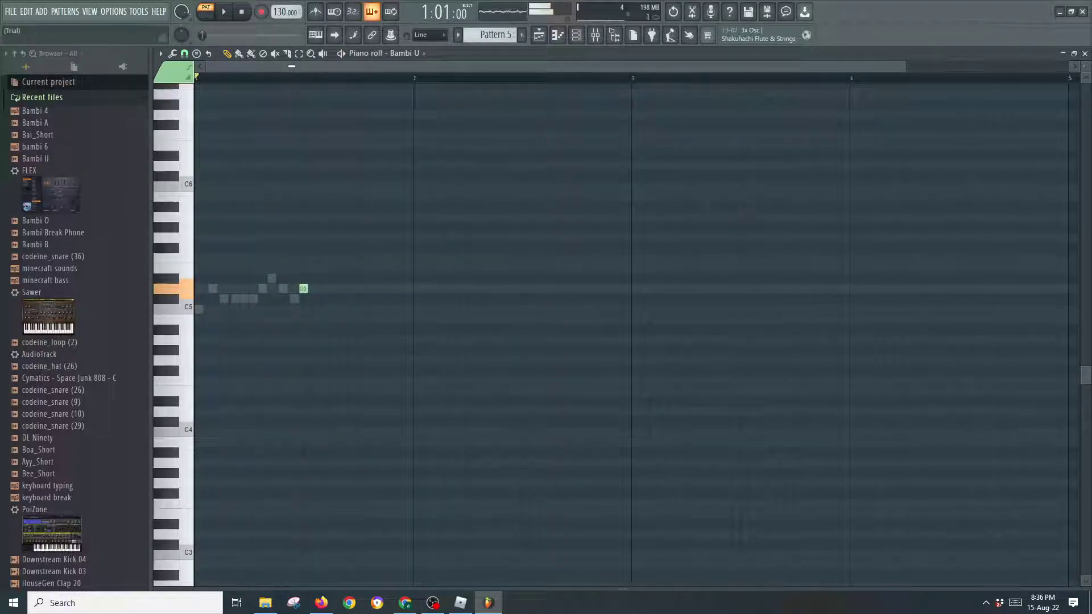
click(1084, 53)
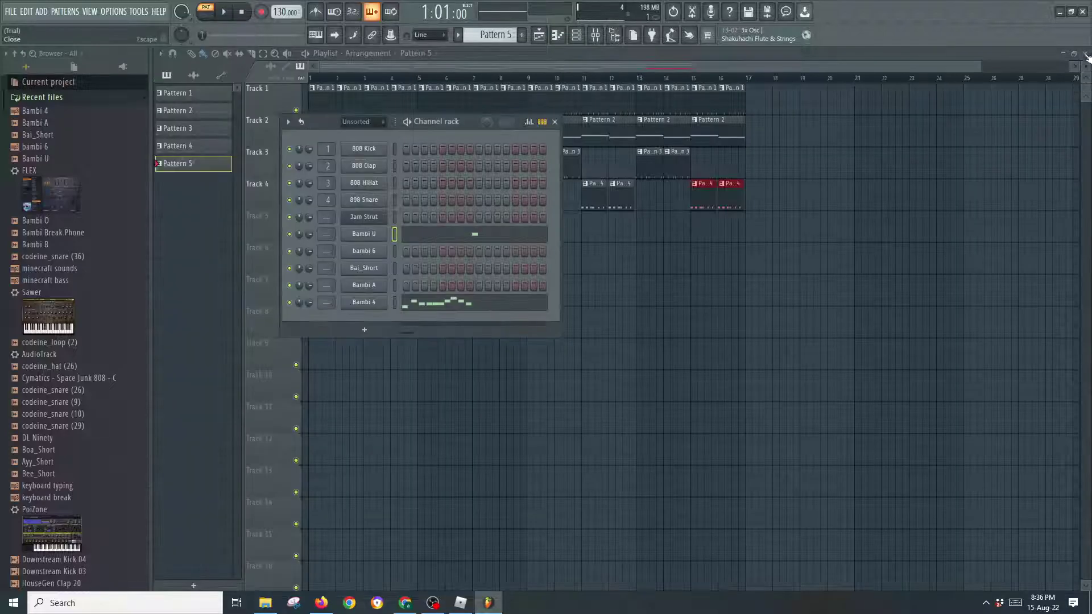
click(554, 122)
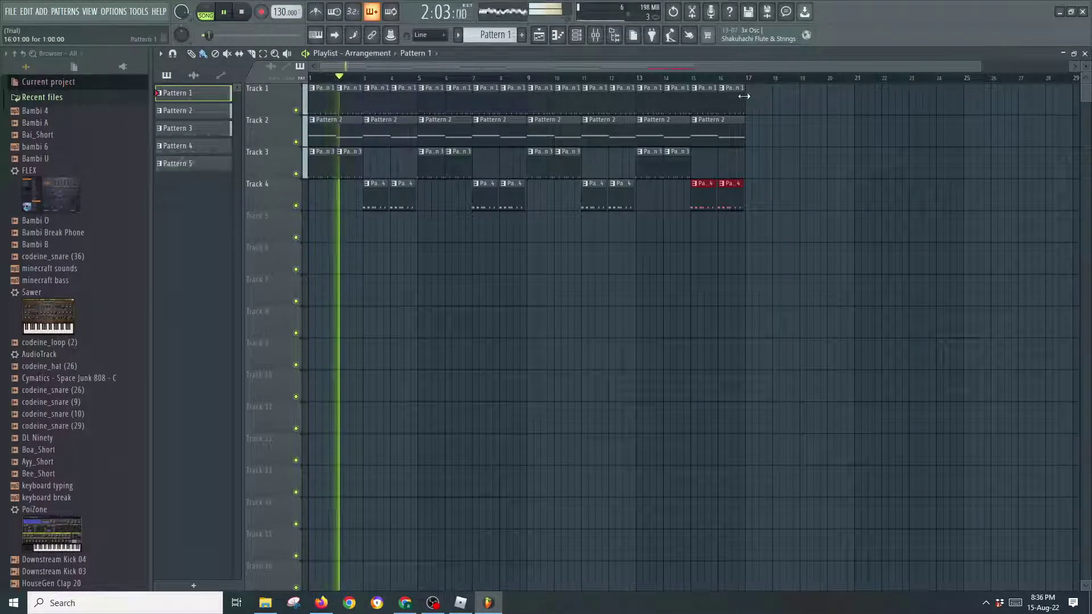
drag(750, 100, 879, 95)
click(188, 110)
drag(750, 125, 887, 127)
click(323, 86)
click(882, 98)
click(889, 98)
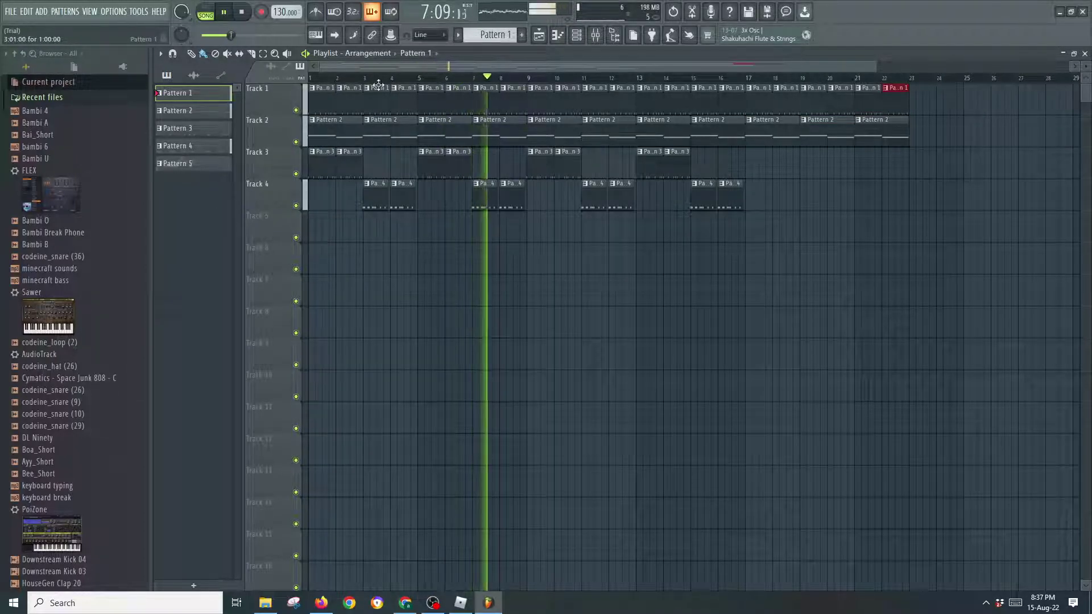
Place Pattern 5 on Track 5 at bar 17 and Pattern 4 on Track 4 at bars 18 and 19
click(204, 146)
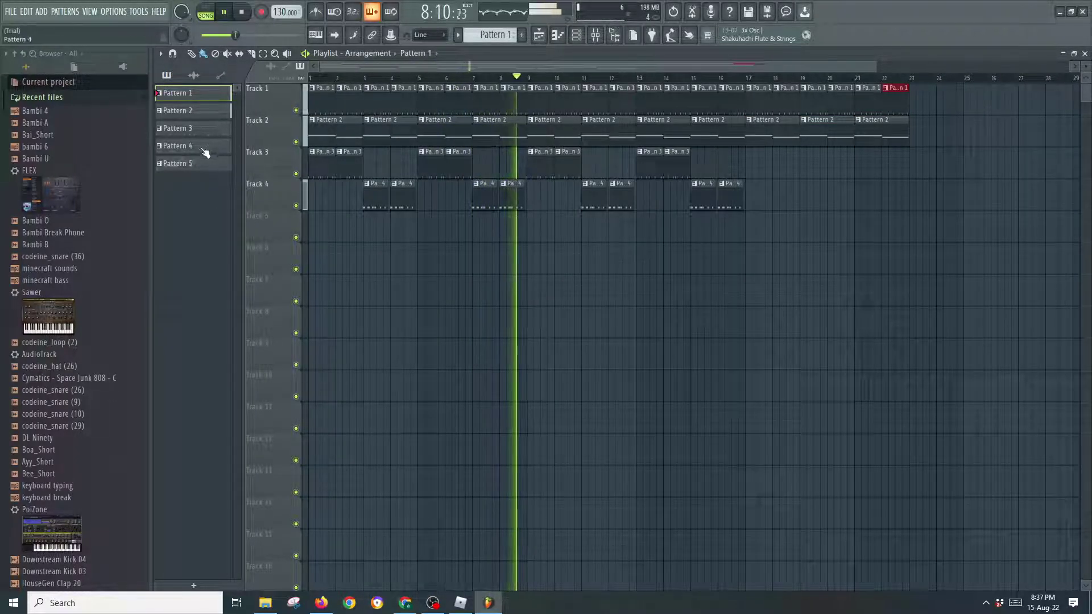
click(205, 164)
click(754, 231)
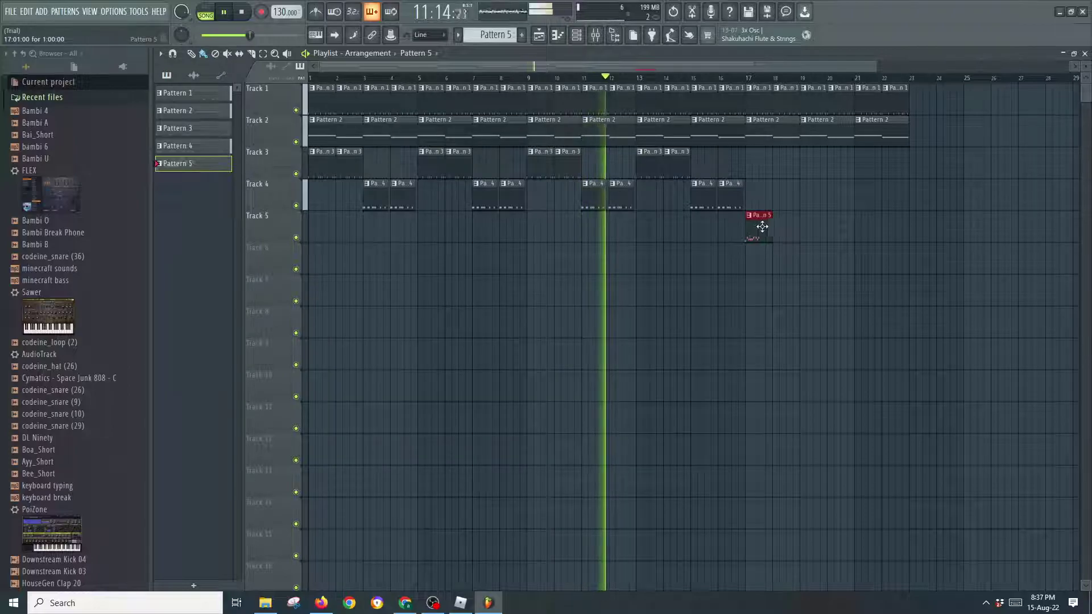
click(208, 148)
click(780, 197)
click(810, 199)
Replace the Pattern 4 clip at bar 19 with a second Pattern 5 clip on Track 5, and listen to the arrangement
click(178, 163)
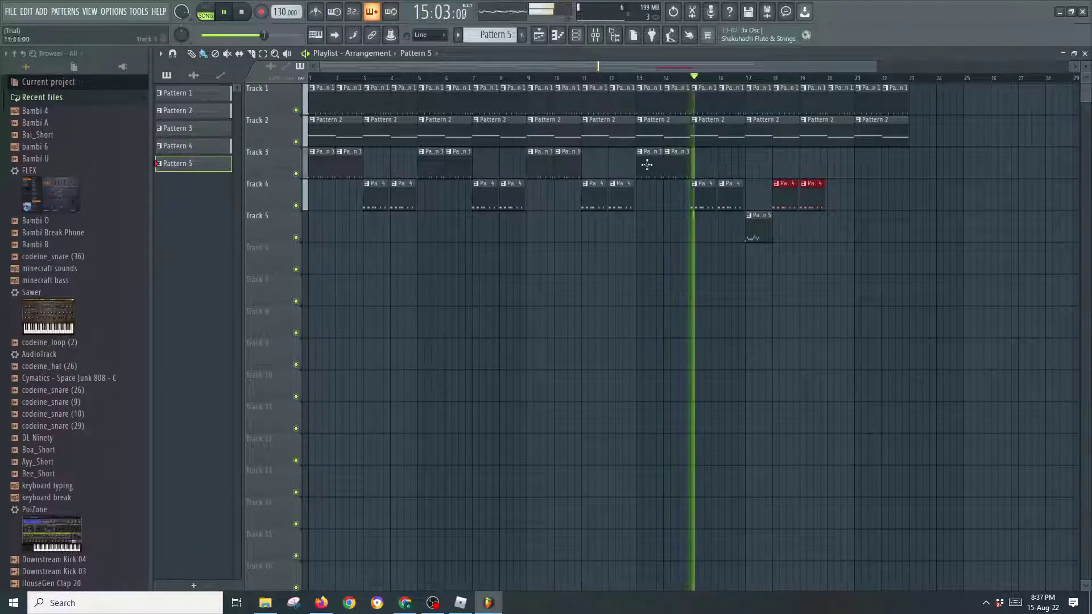
click(830, 227)
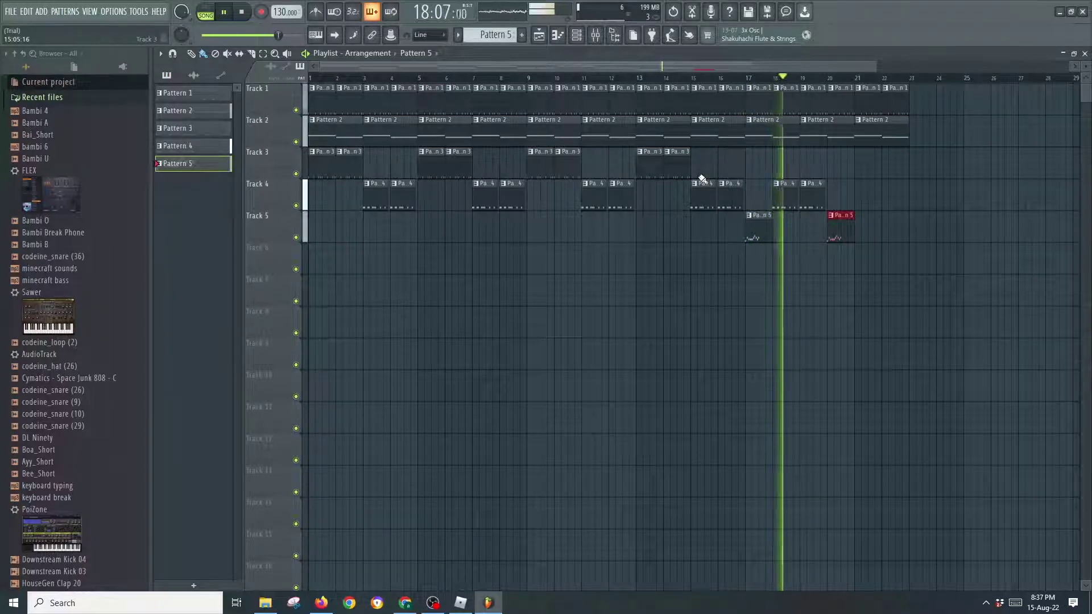
key(space)
right_click(814, 208)
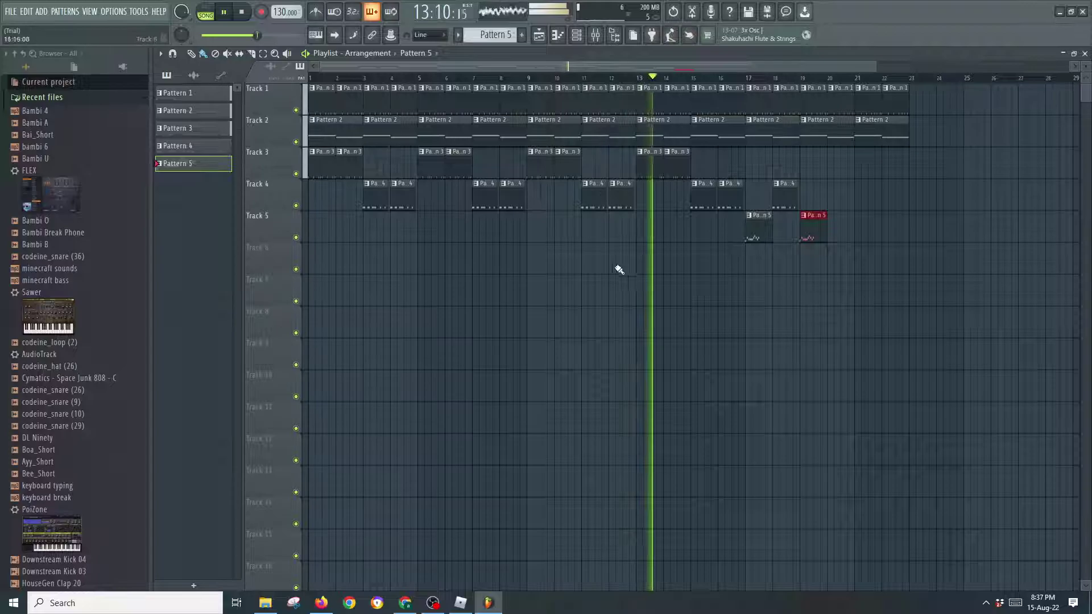
Switch to Discord in the browser, send "hm" in the general channel and return to FL Studio
click(322, 602)
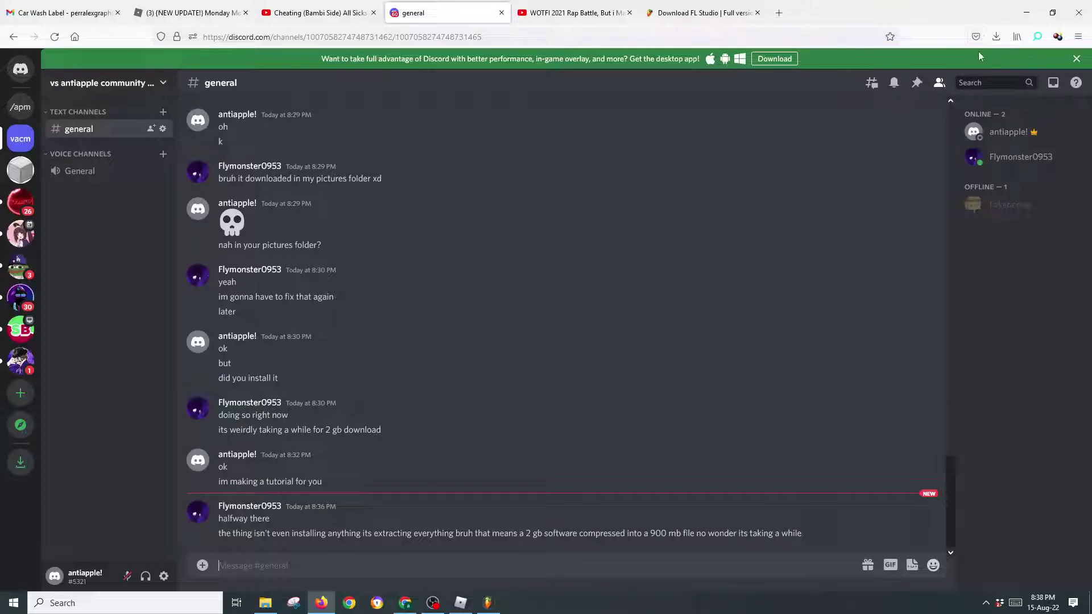
text(hm)
key(Return)
click(1024, 12)
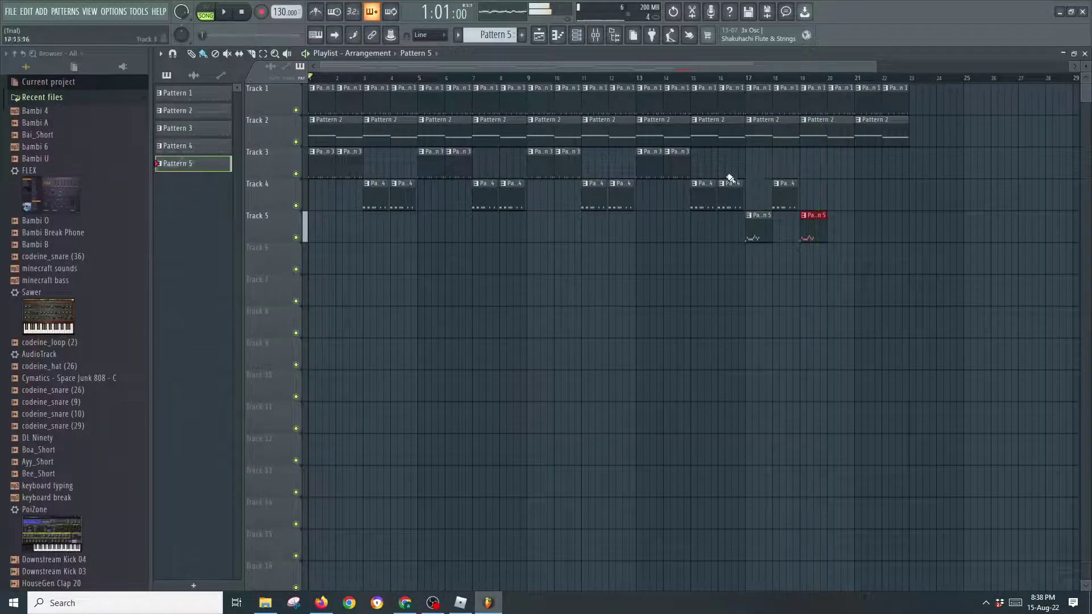
Create Pattern 6 and open its piano roll for the Bai_Short channel
click(521, 35)
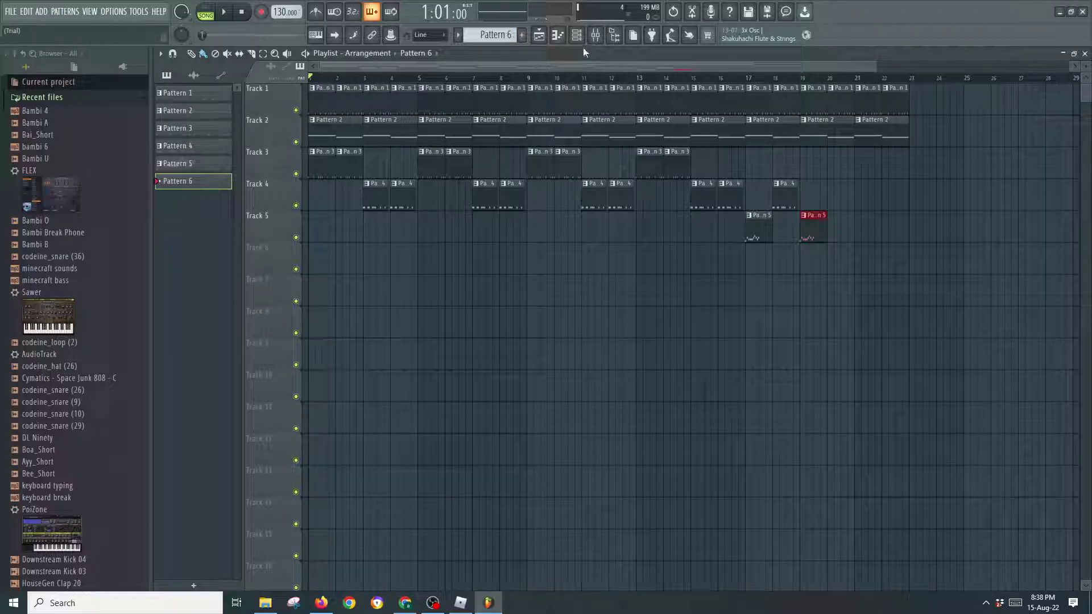
click(562, 38)
click(424, 53)
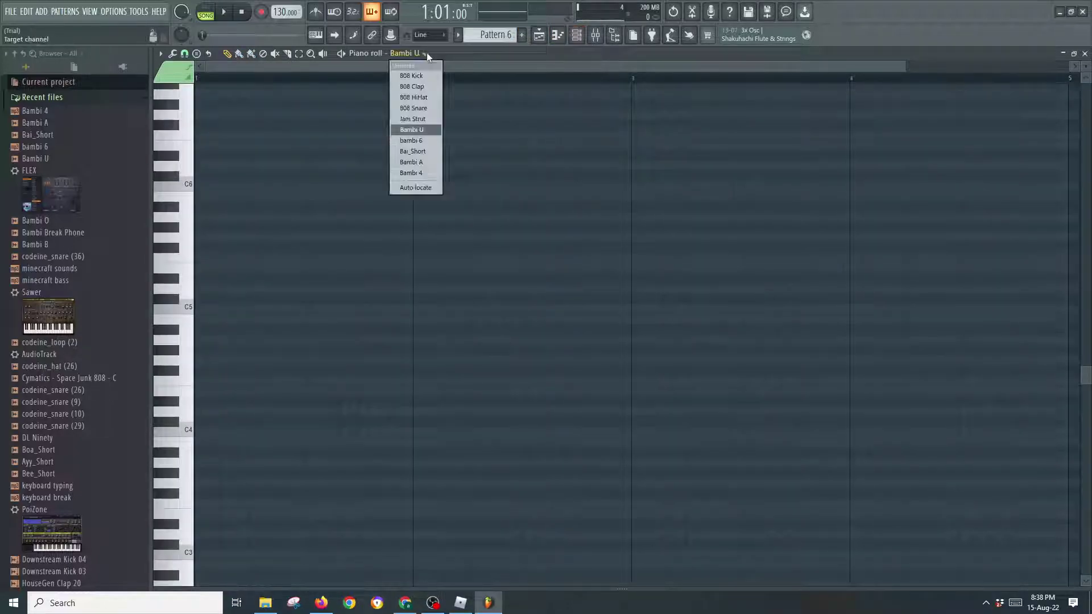
click(414, 150)
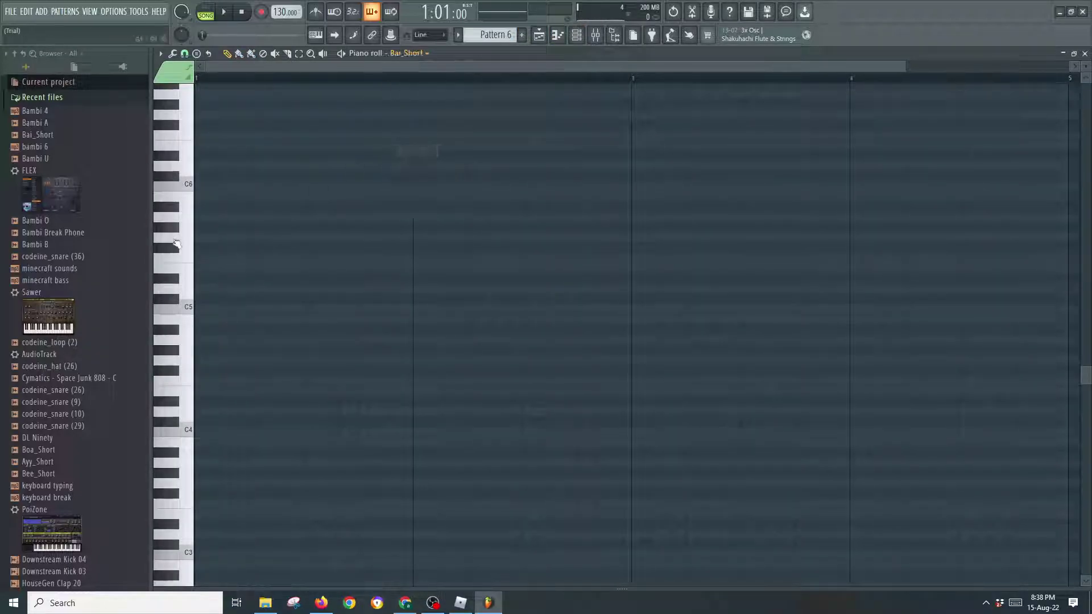
Add the Bee_Short sample from the recent files as a new channel and browse the other recent samples
click(575, 36)
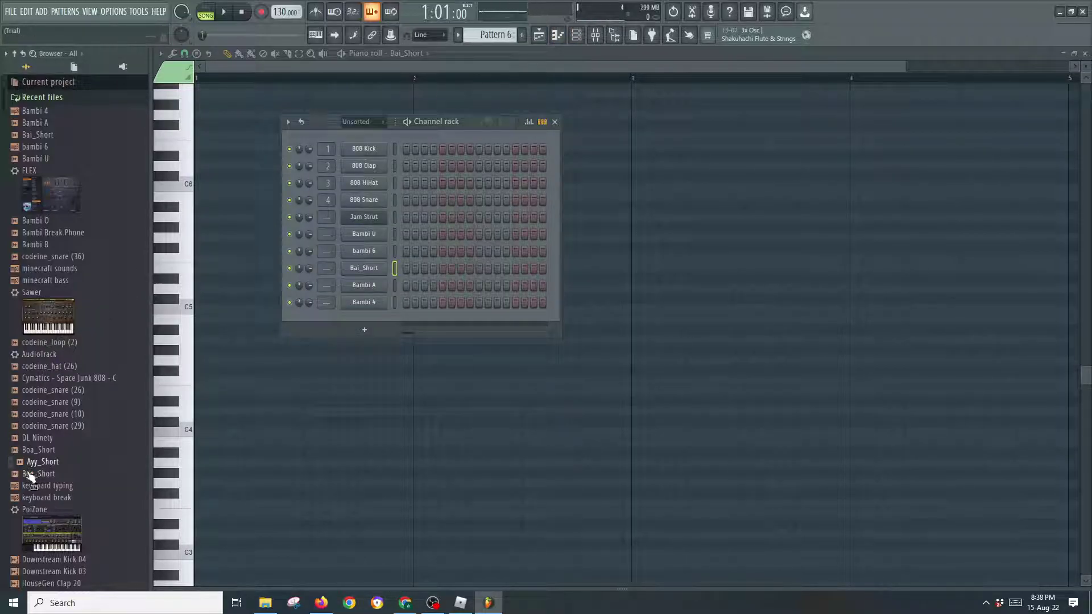
drag(347, 353, 375, 327)
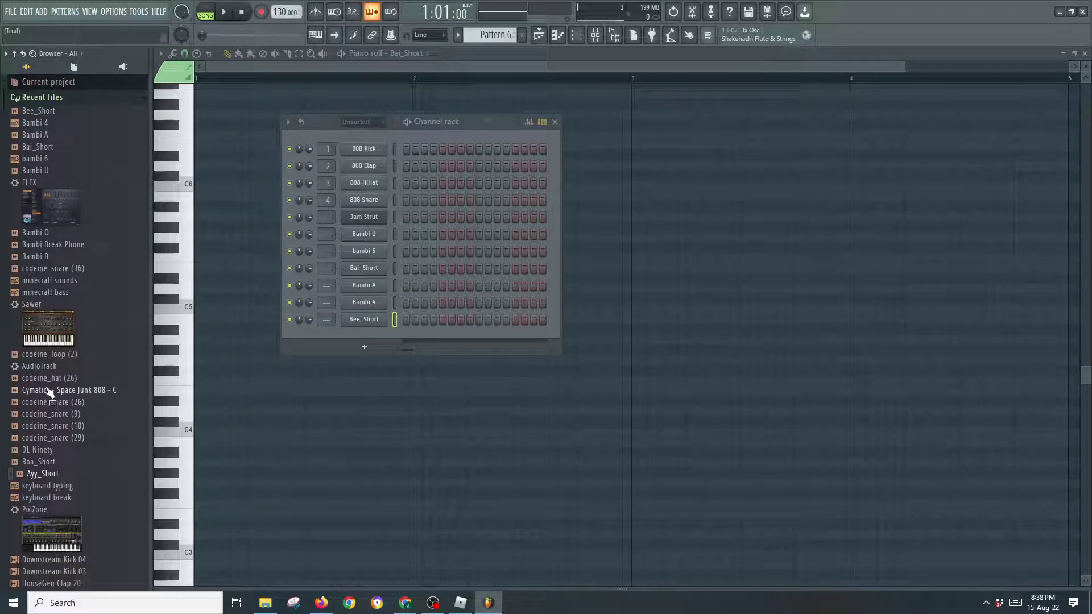
scroll(59, 403, down, 3)
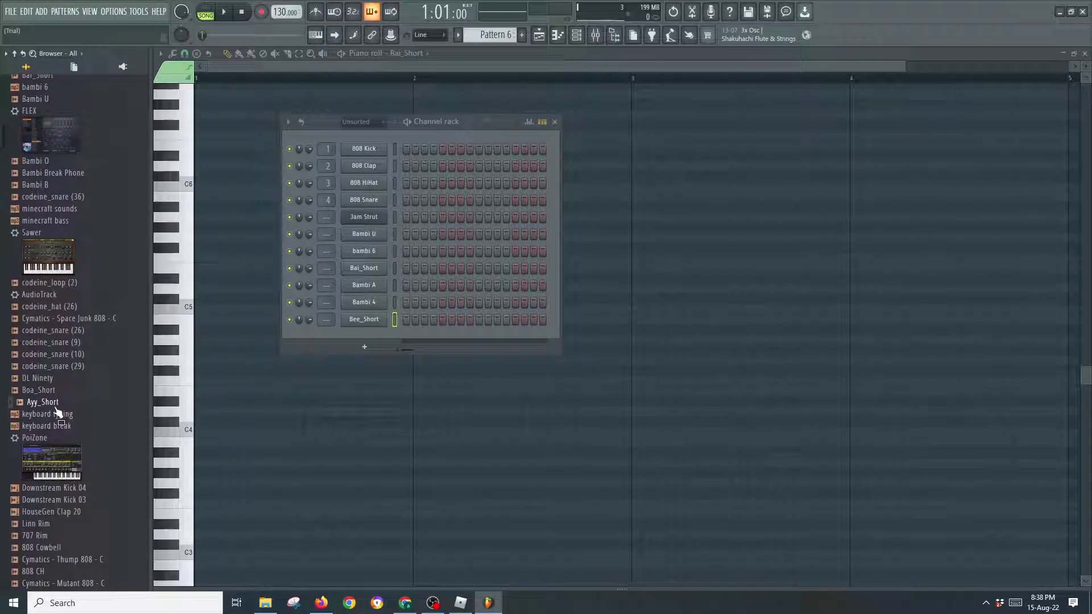
scroll(58, 411, down, 3)
scroll(58, 410, down, 3)
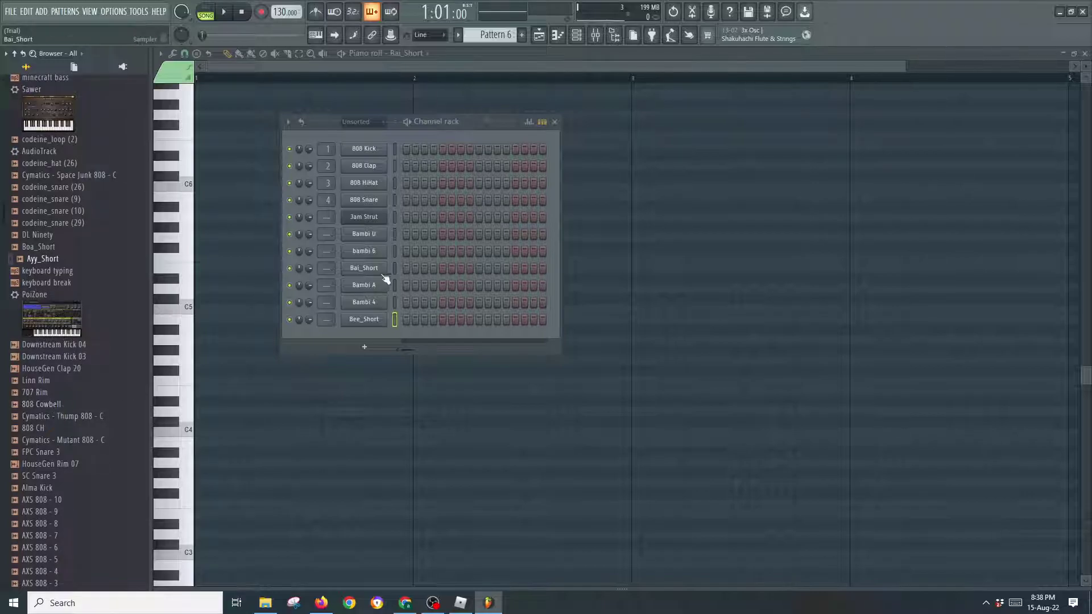
Switch the Pattern 6 piano roll to the Bee_Short channel, start its notes at C5, and set playback to pattern mode
click(192, 310)
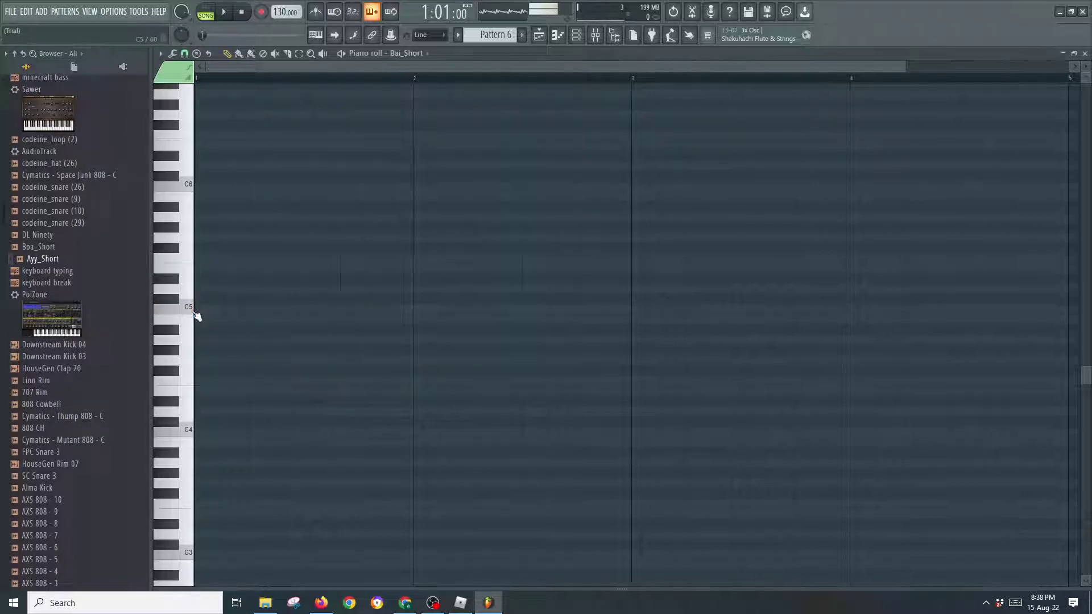
click(401, 53)
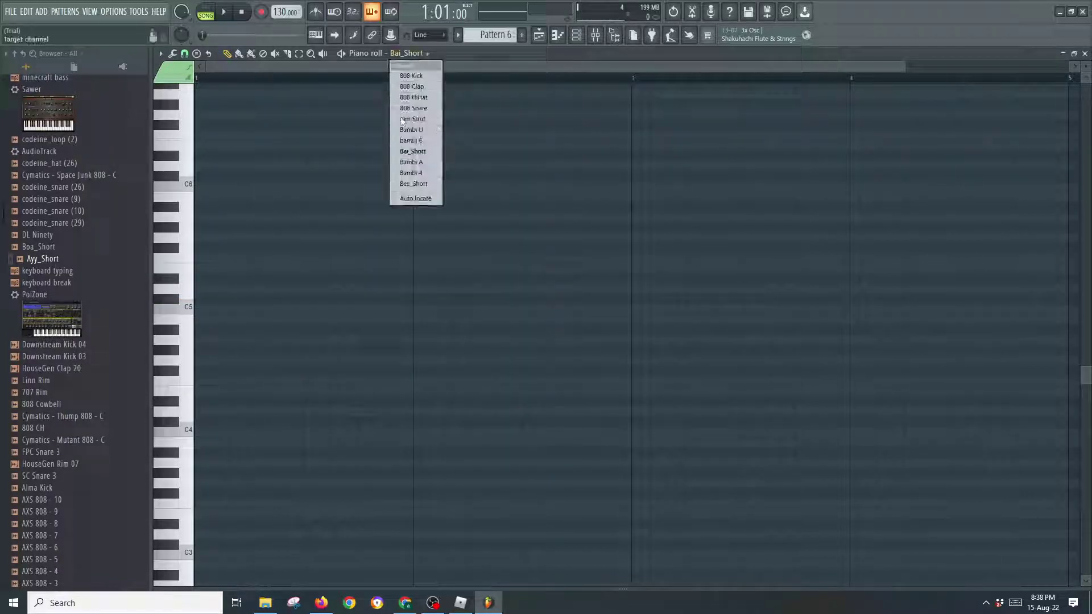
click(405, 184)
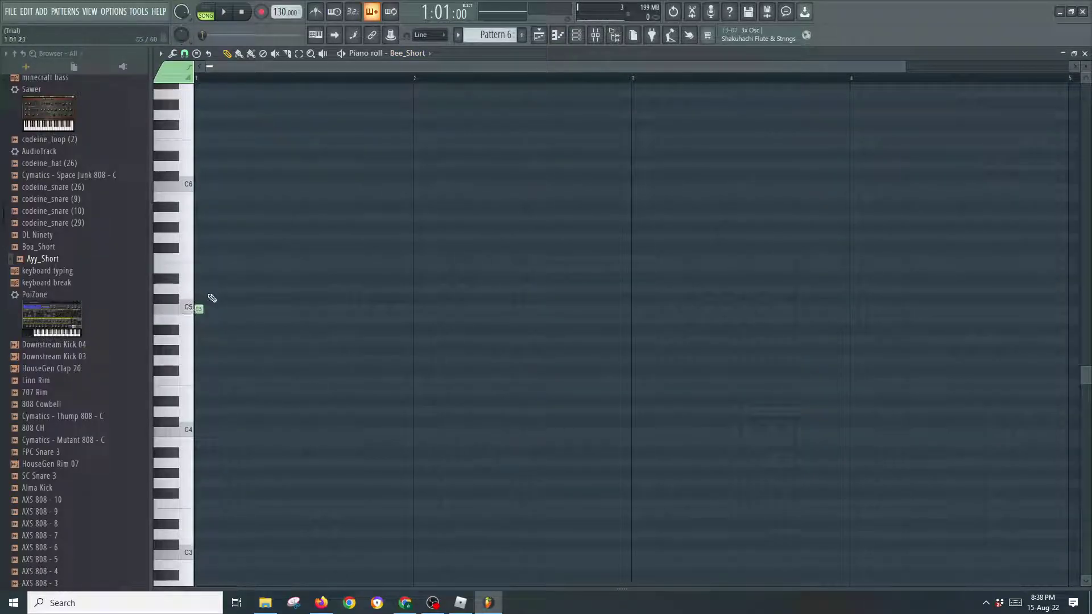
click(205, 8)
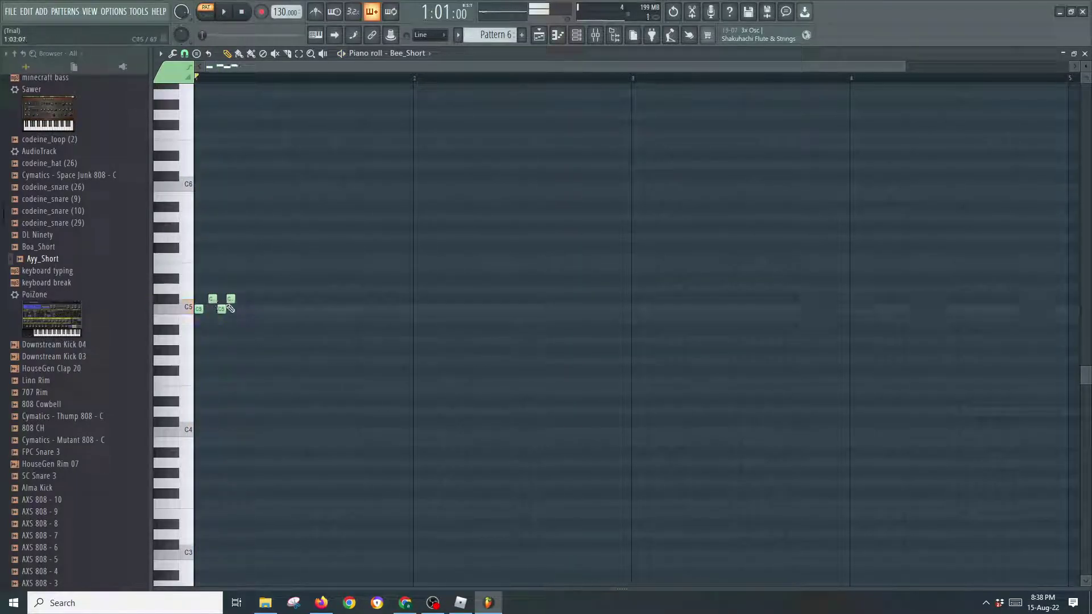
Fill bar 1 of the Bee_Short piano roll with short notes rising from C5 to around D5, and listen to the pattern
click(256, 299)
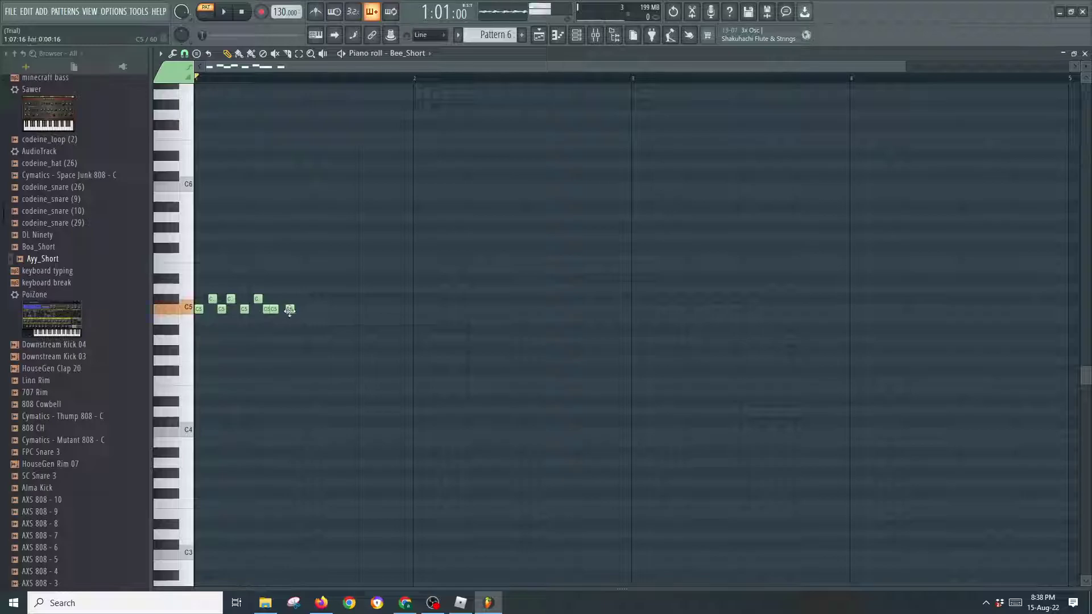
key(space)
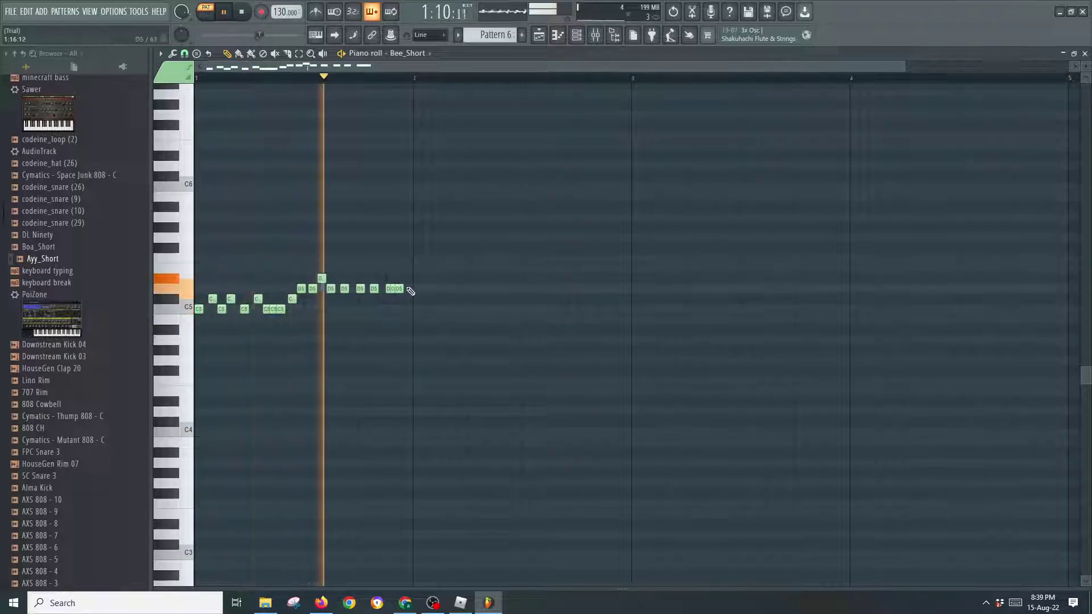
click(406, 288)
key(space)
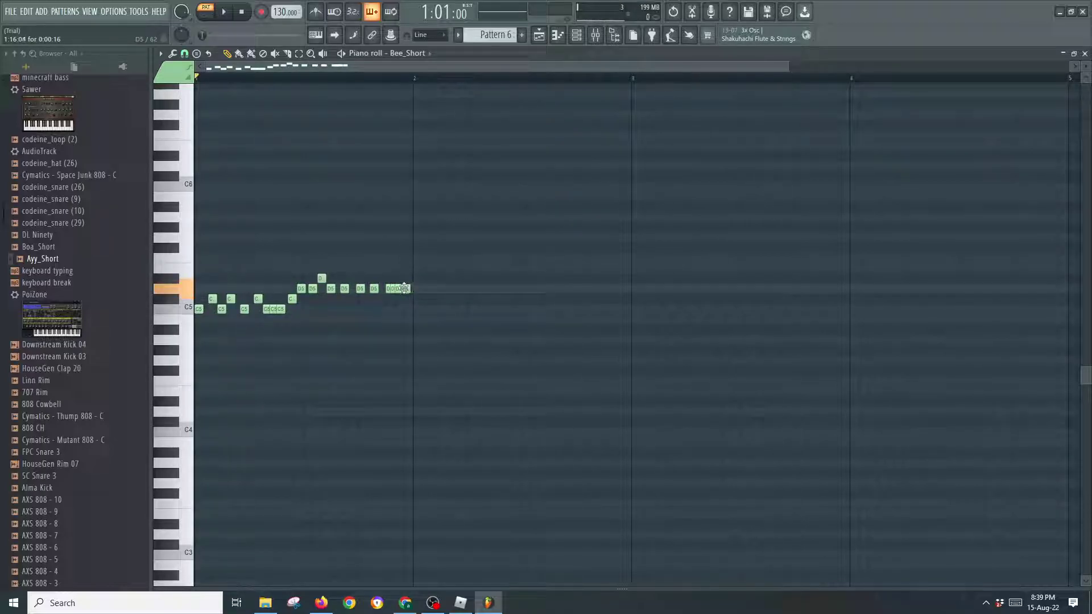
key(space)
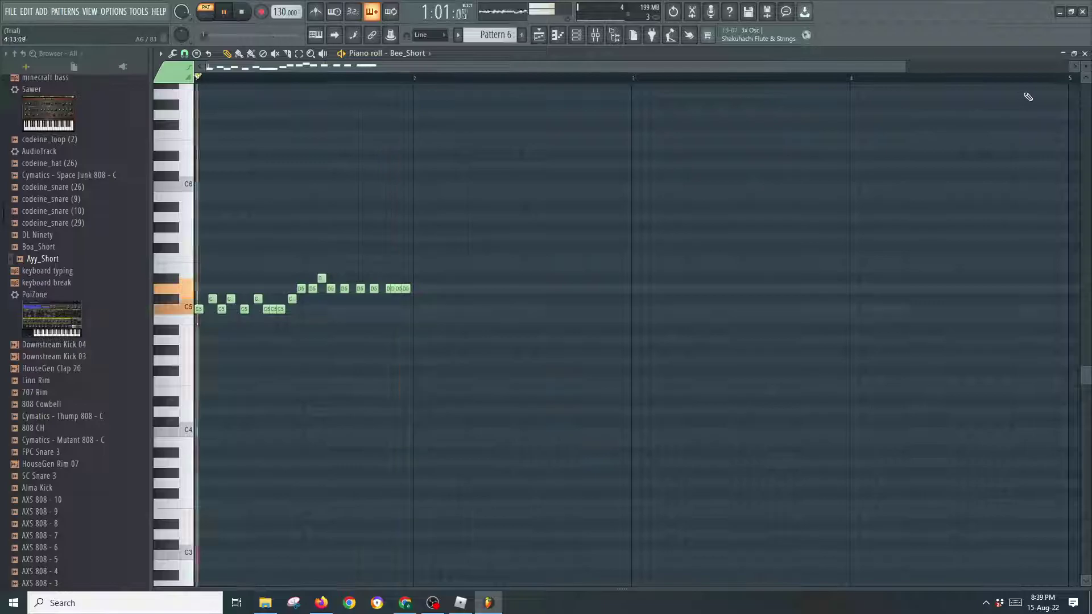
Close the piano roll and Channel rack, and place a Pattern 6 clip at bar 20 on Track 6 of the playlist
click(1084, 54)
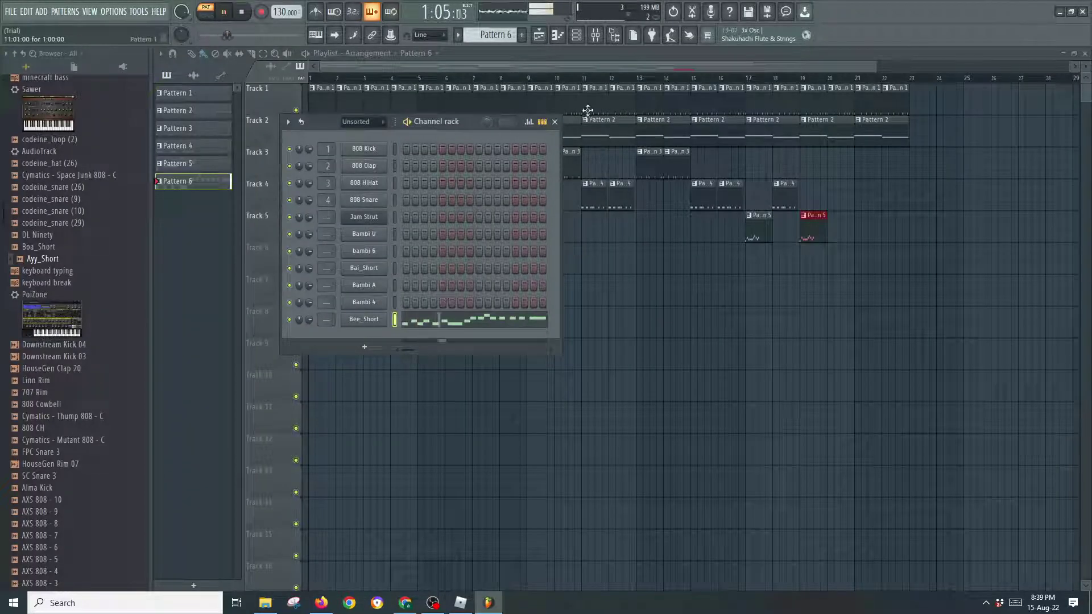
click(555, 121)
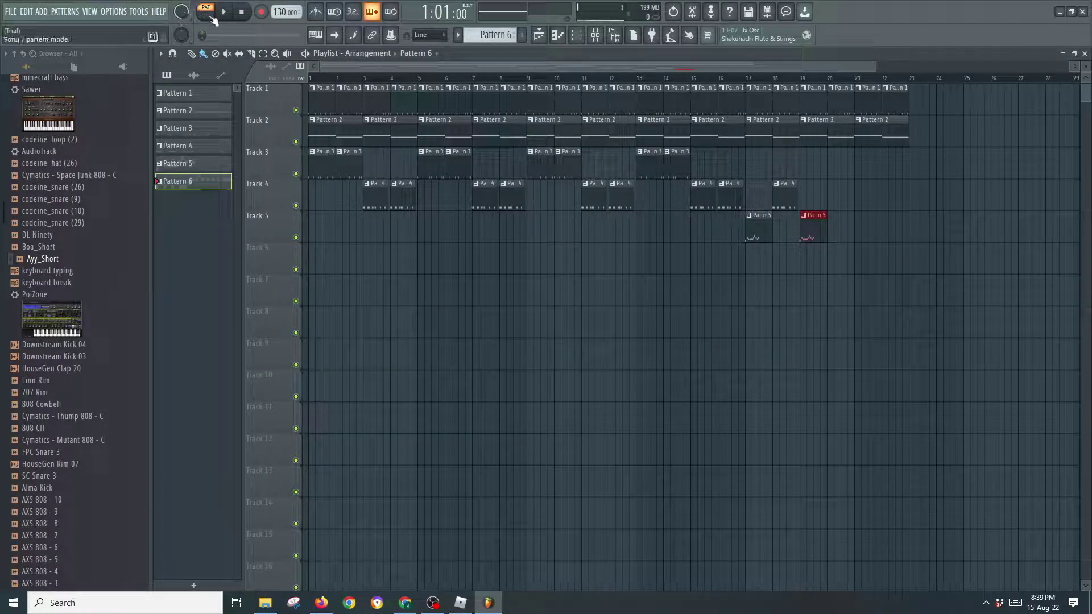
click(838, 262)
Place Pattern 5 clips at bars 21 and 23 on Track 5 and a Pattern 6 clip at bar 22 on Track 6
click(756, 219)
click(859, 235)
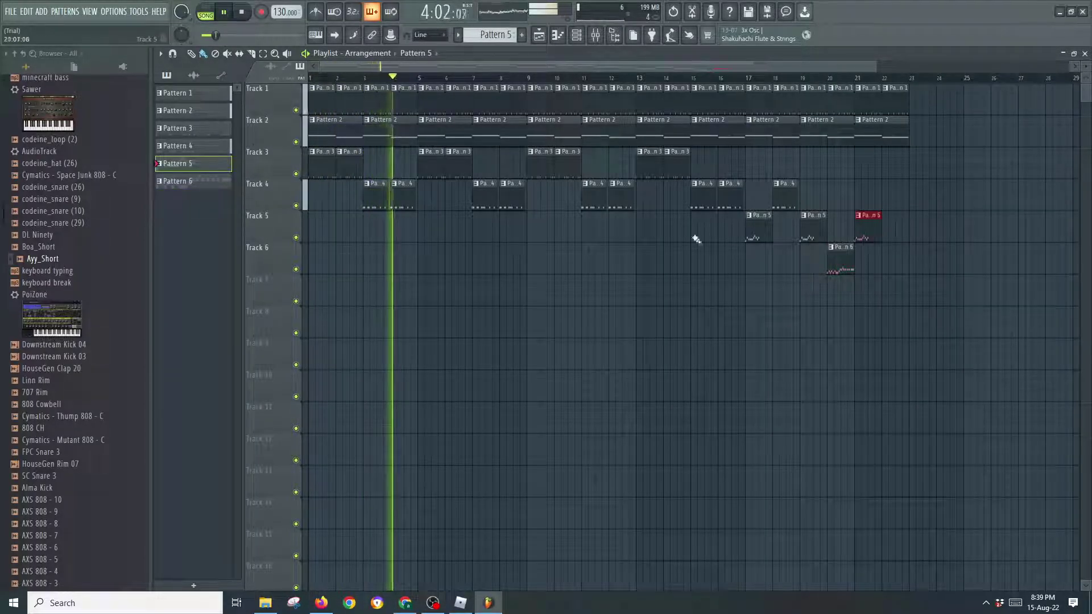
click(841, 268)
click(894, 263)
click(811, 218)
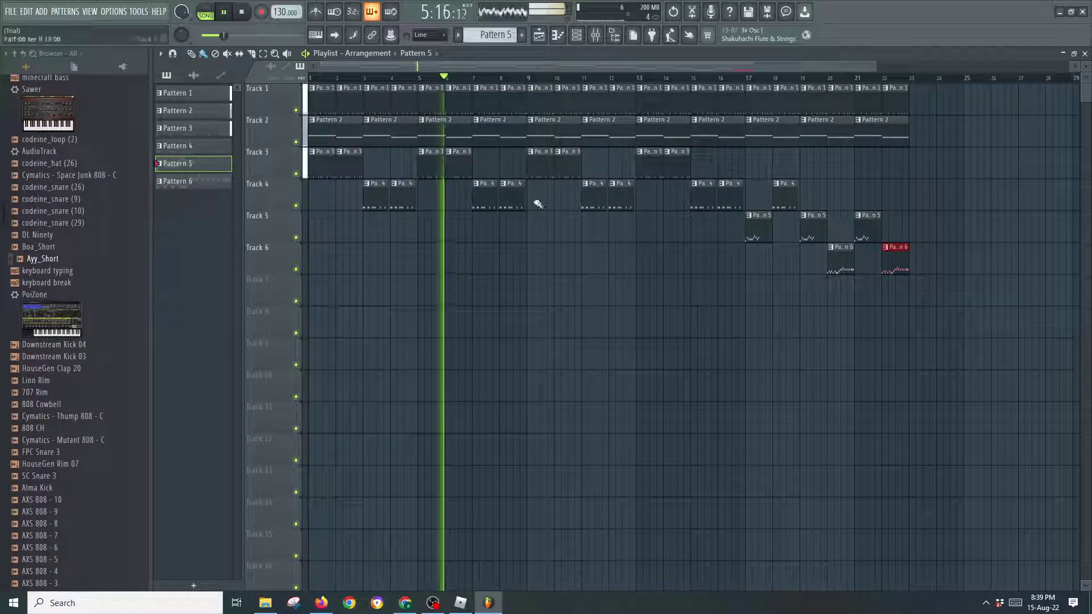
click(919, 230)
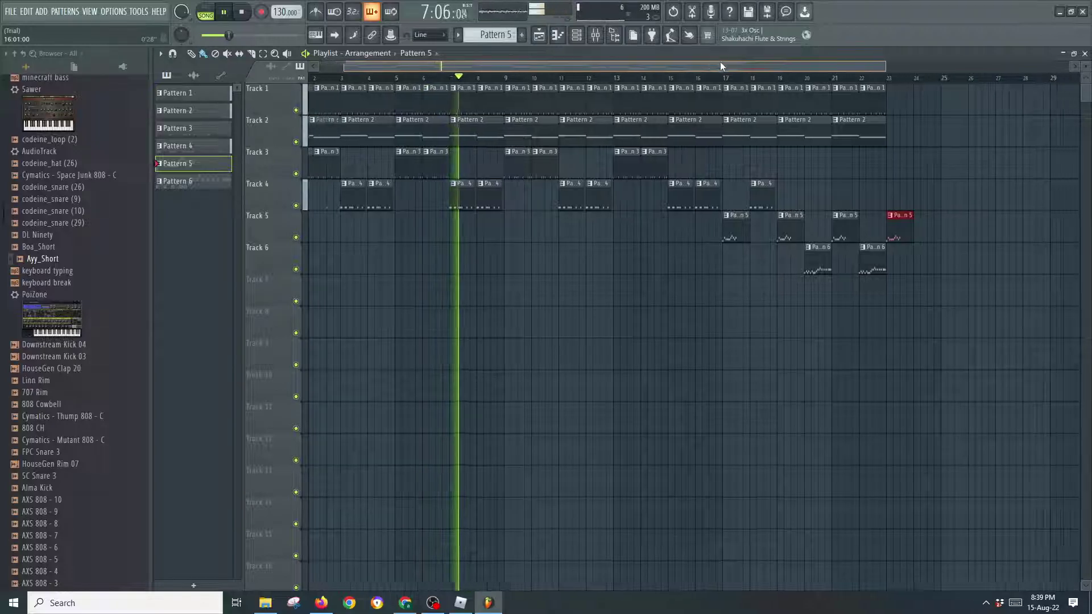
Extend Track 1 with Pattern 1 clips and Track 2 with Pattern 2 clips over bars 23 to 26
click(531, 97)
drag(750, 100, 816, 102)
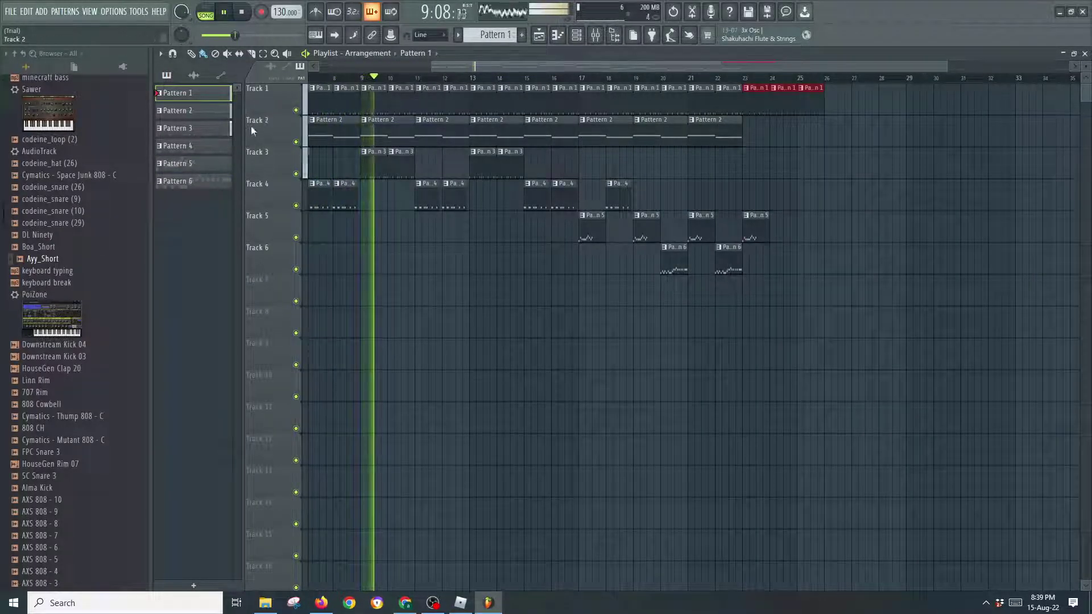
click(193, 165)
click(174, 111)
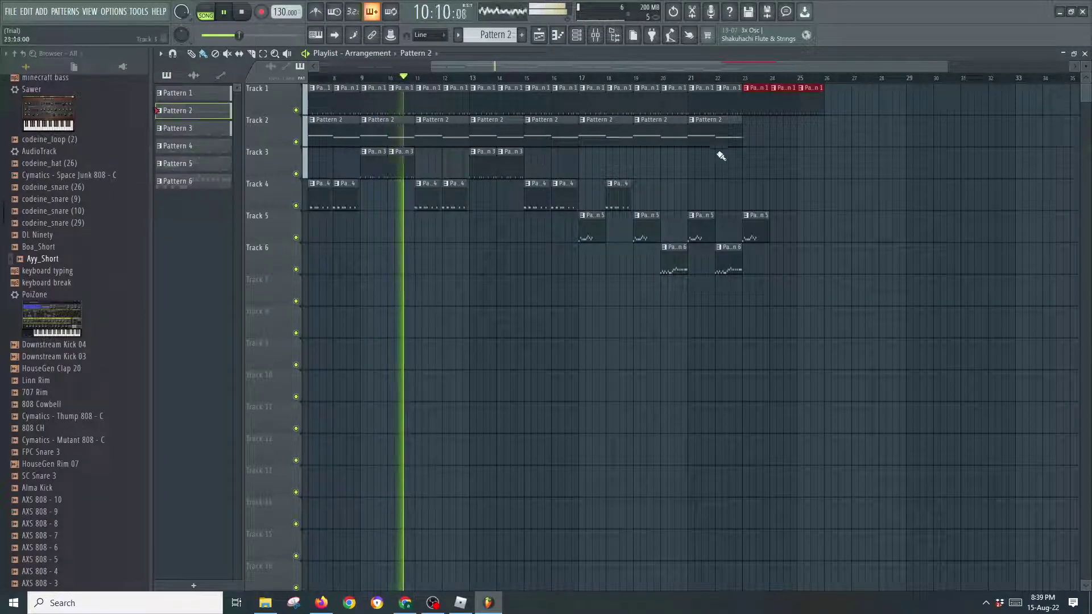
click(748, 126)
click(807, 128)
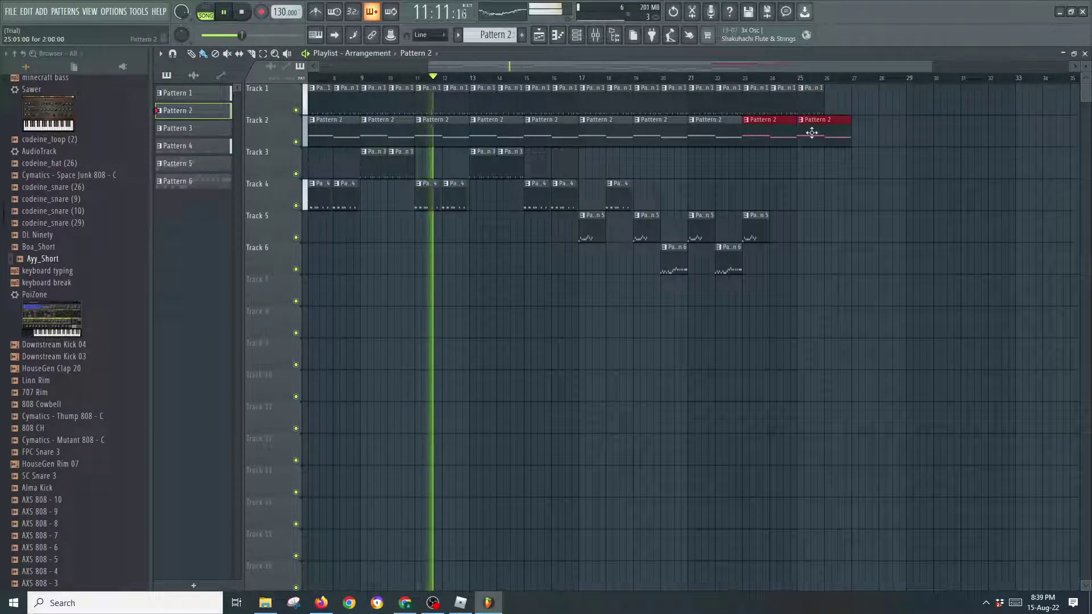
click(176, 92)
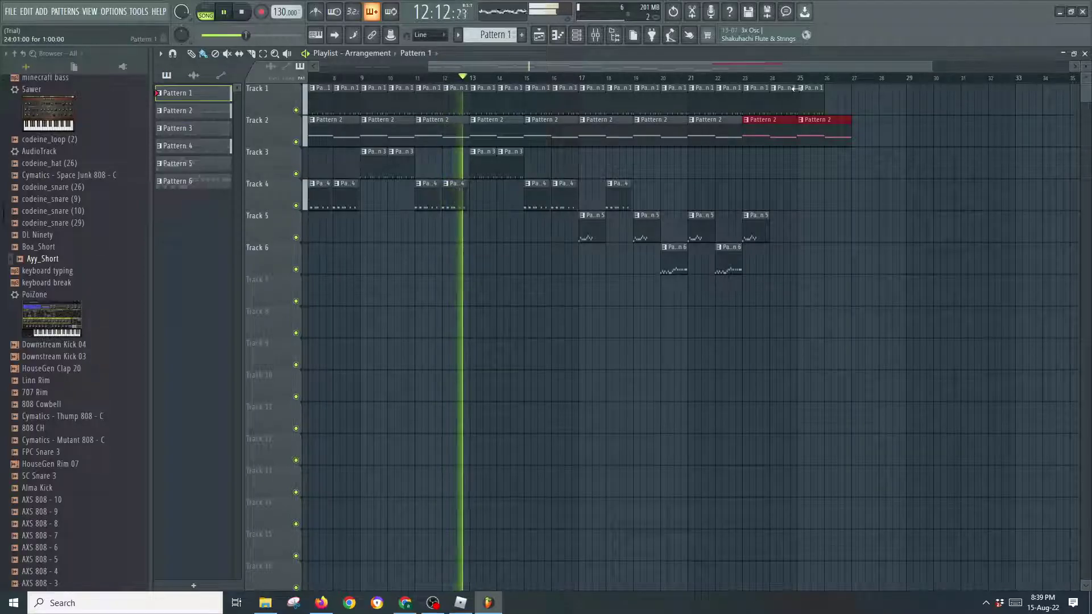
click(828, 91)
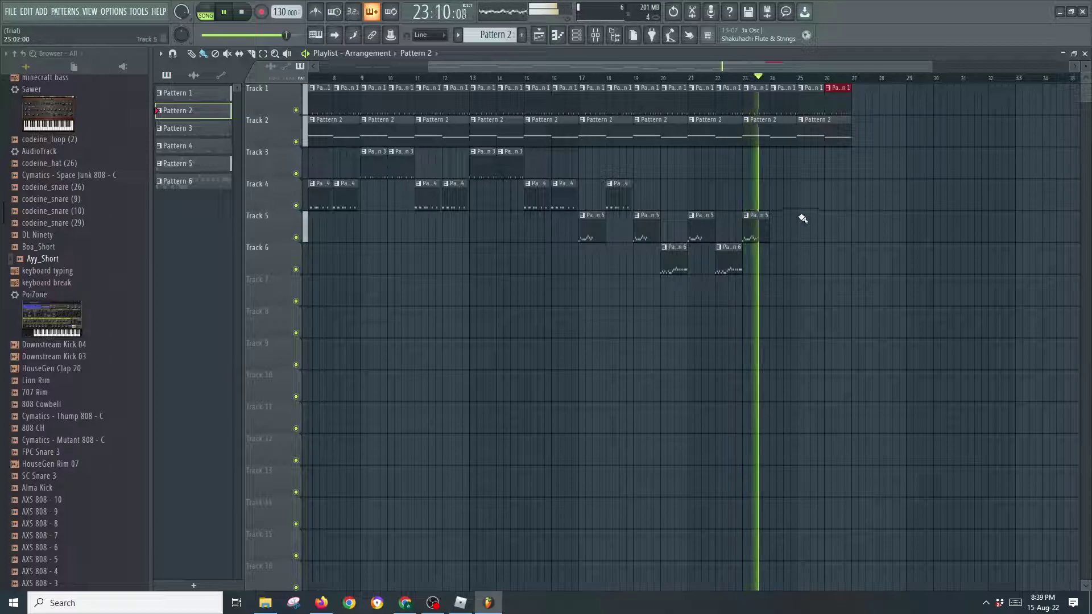
click(776, 200)
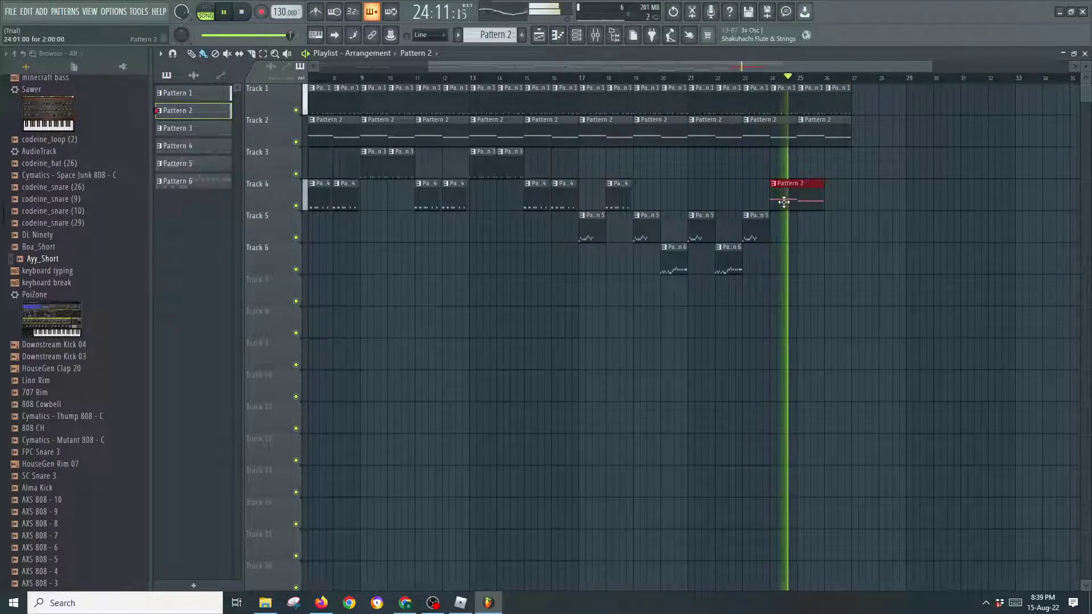
right_click(783, 202)
key(space)
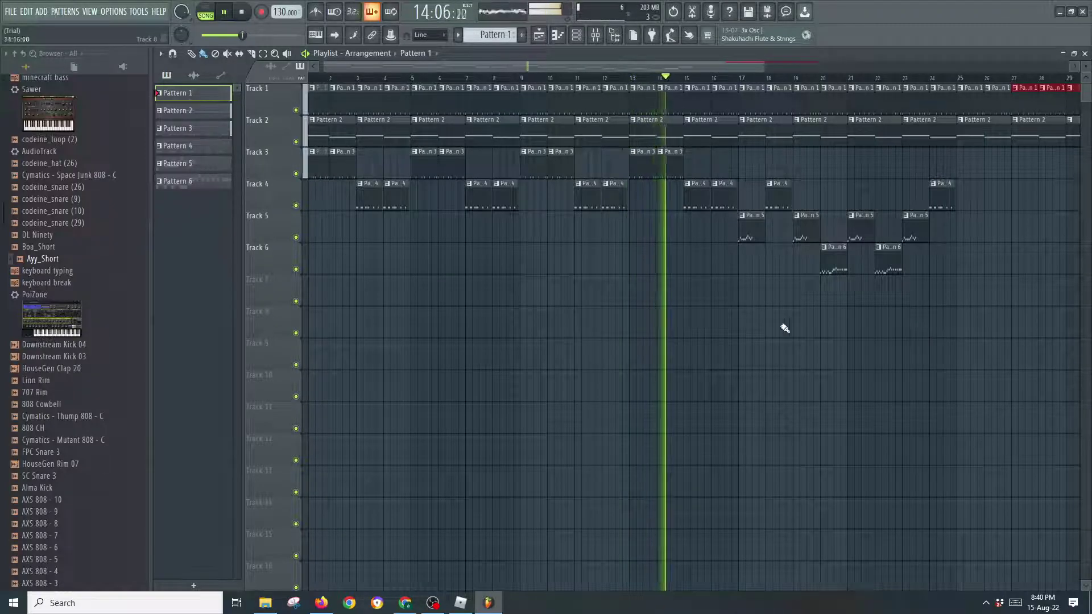
Add Pattern 1 clips over bars 33 to 36 on Track 1 and Pattern 2 clips over bars 33 to 40 on Track 2
drag(582, 67, 727, 66)
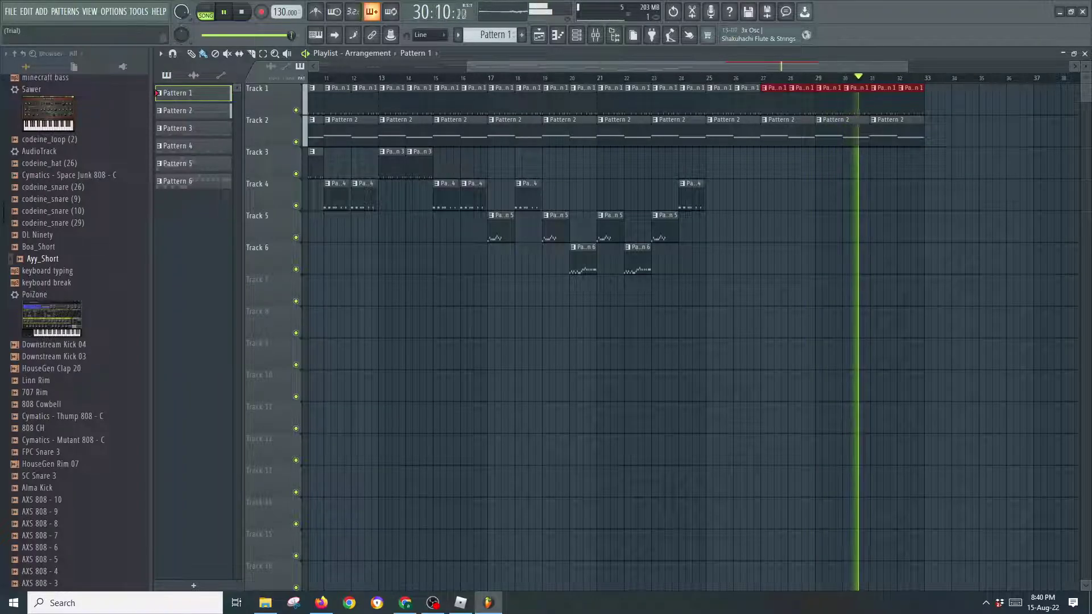
drag(929, 91, 1018, 96)
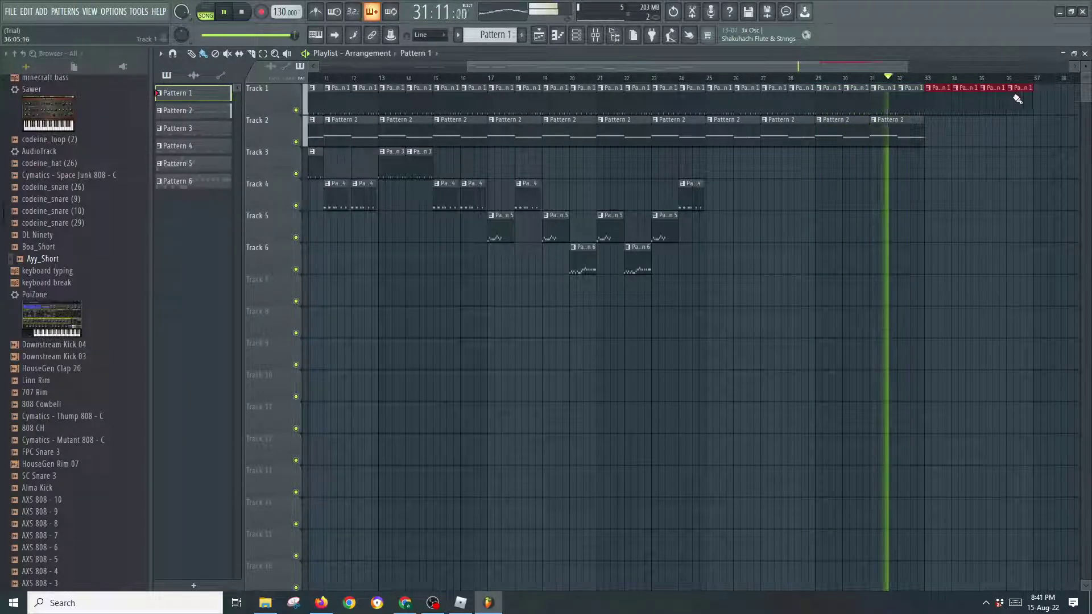
click(196, 111)
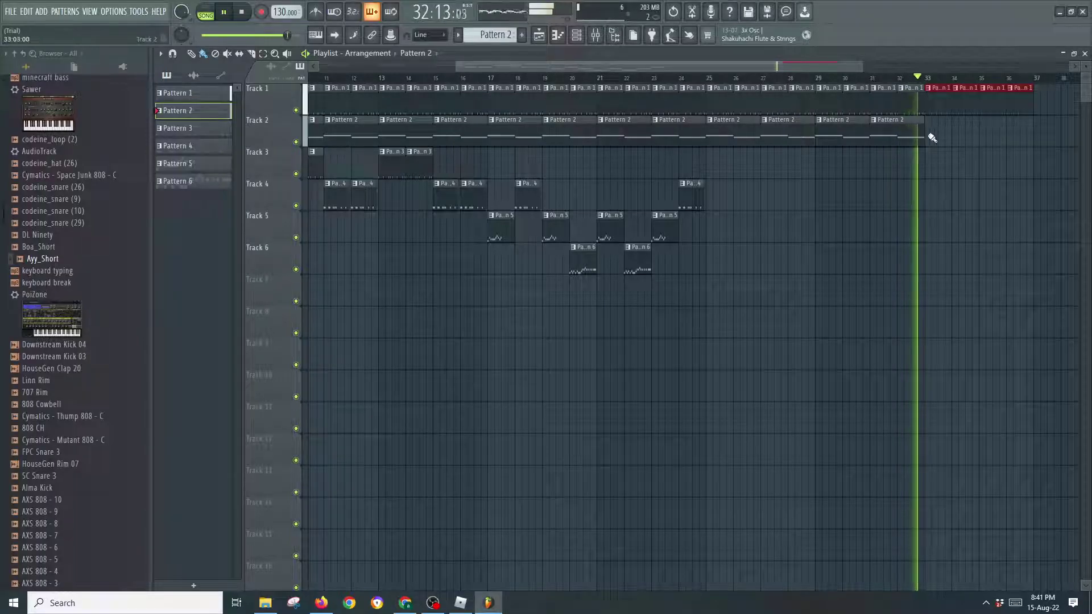
drag(933, 132, 1006, 133)
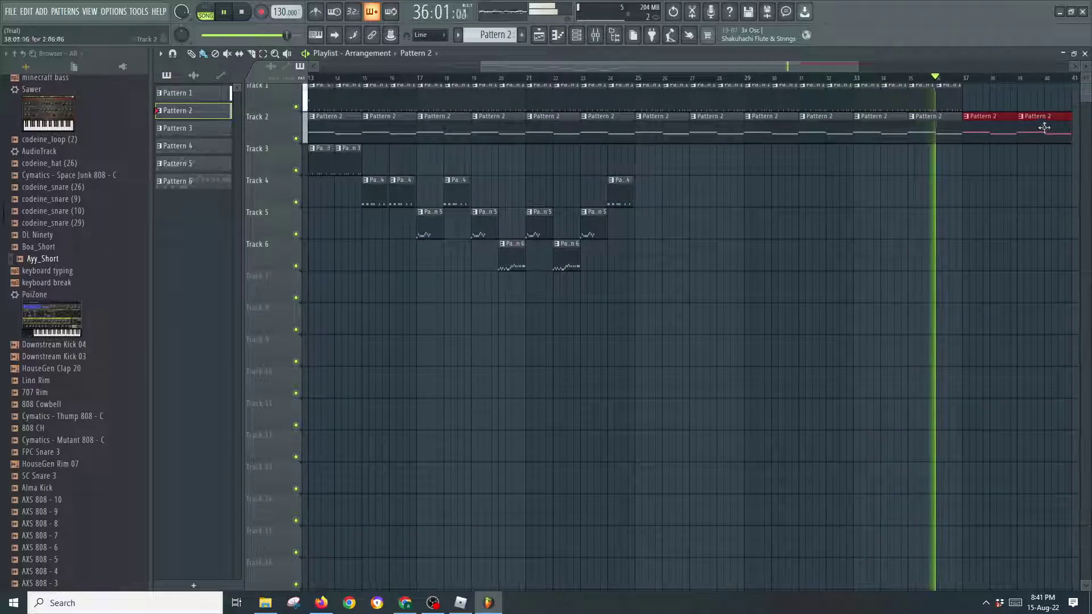
Add Pattern 1 clips over bars 37 to 40 on Track 1, and play the song from the start
scroll(734, 134, up, 1)
click(182, 93)
drag(970, 92, 1057, 96)
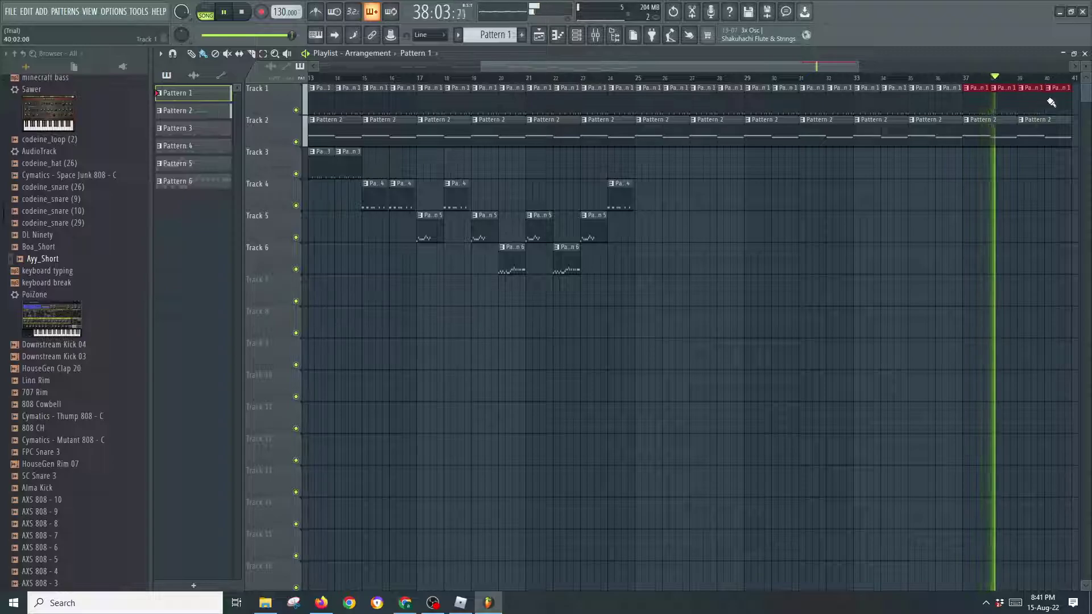
drag(739, 56, 824, 64)
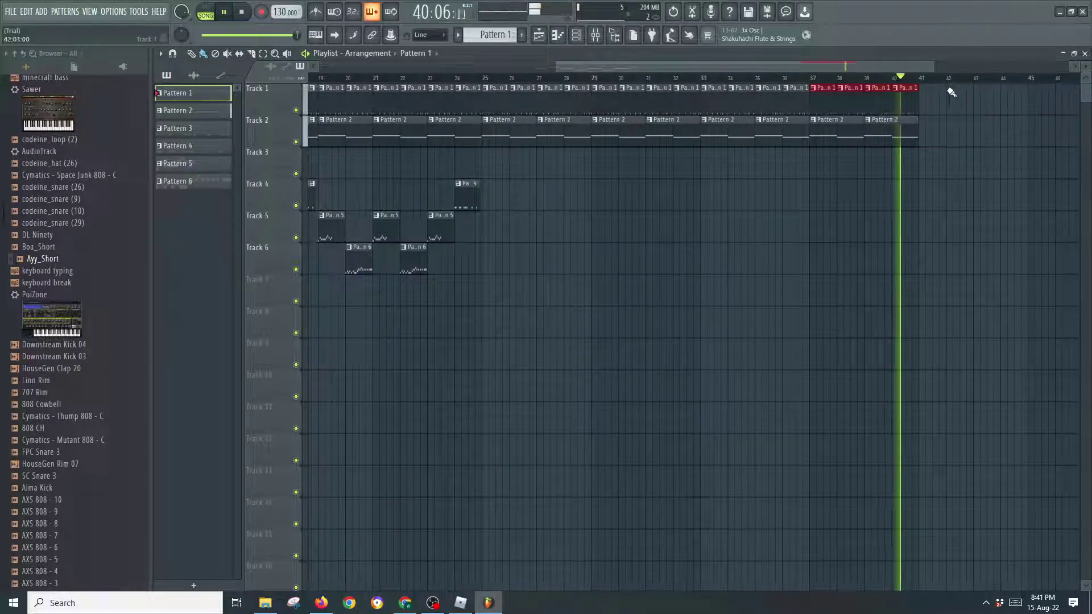
key(space)
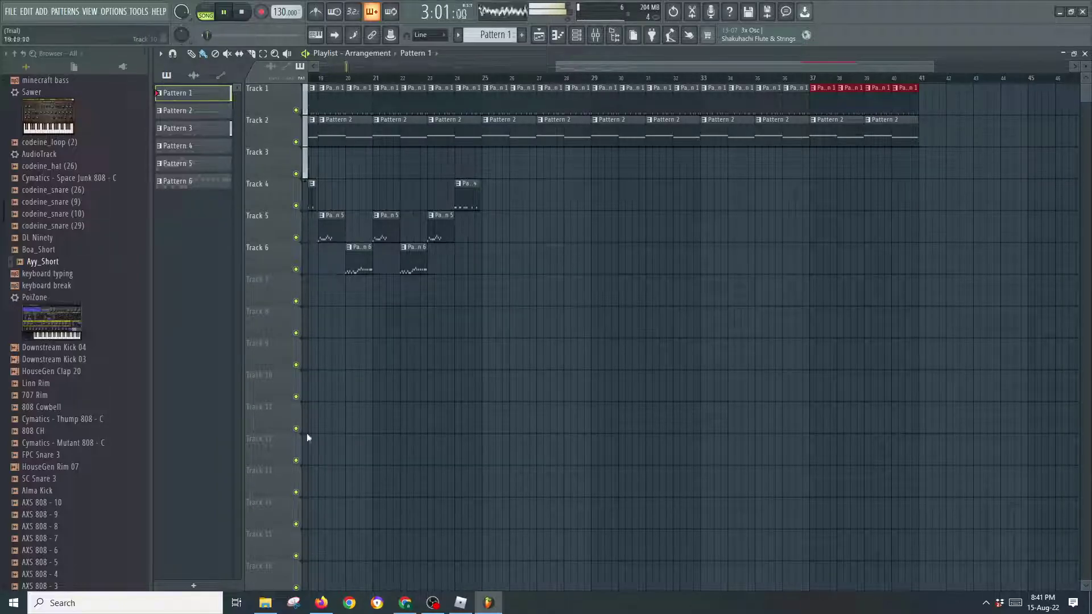
Switch to Discord in the browser, send "ok", "wait" and "still rec" in the general channel, and return to FL Studio
key(alt+Tab)
text(ok)
key(Return)
text(wait)
key(Return)
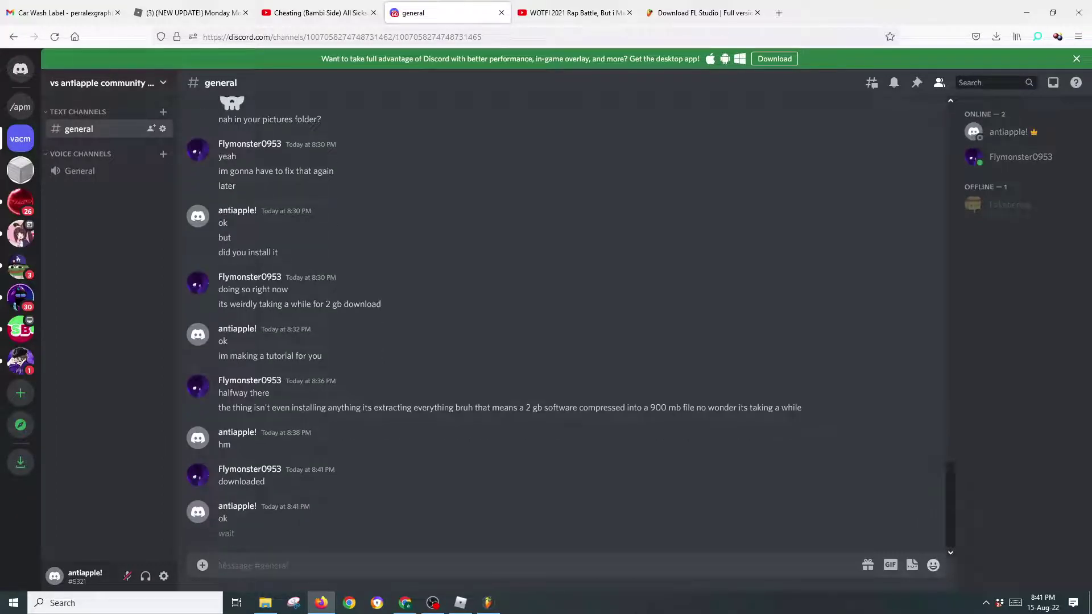
text(still rec)
key(Return)
click(1027, 13)
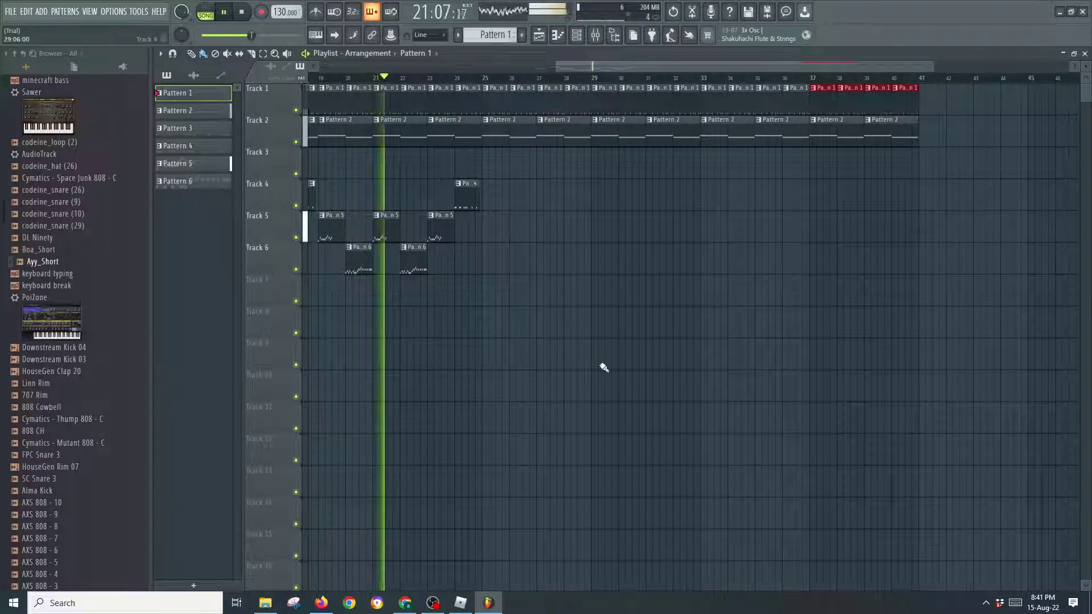
key(alt+Tab)
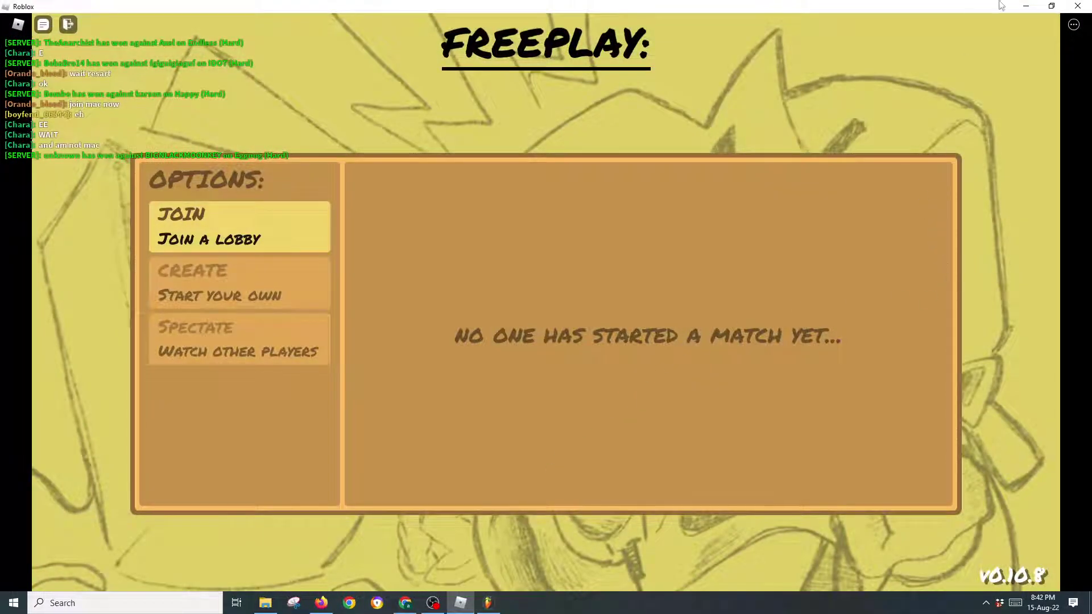
click(1023, 6)
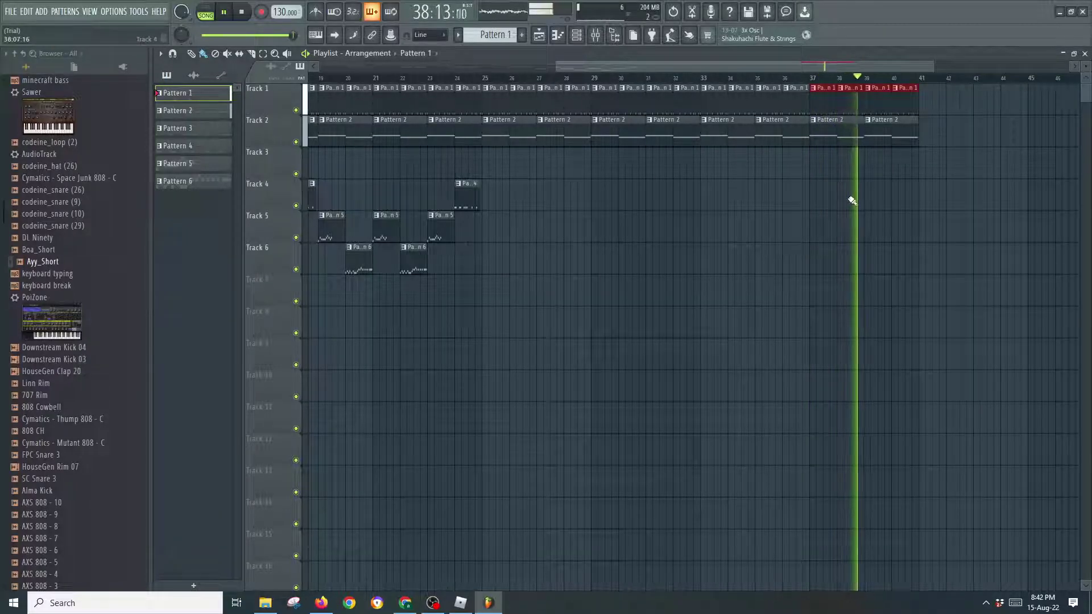
scroll(124, 190, up, 6)
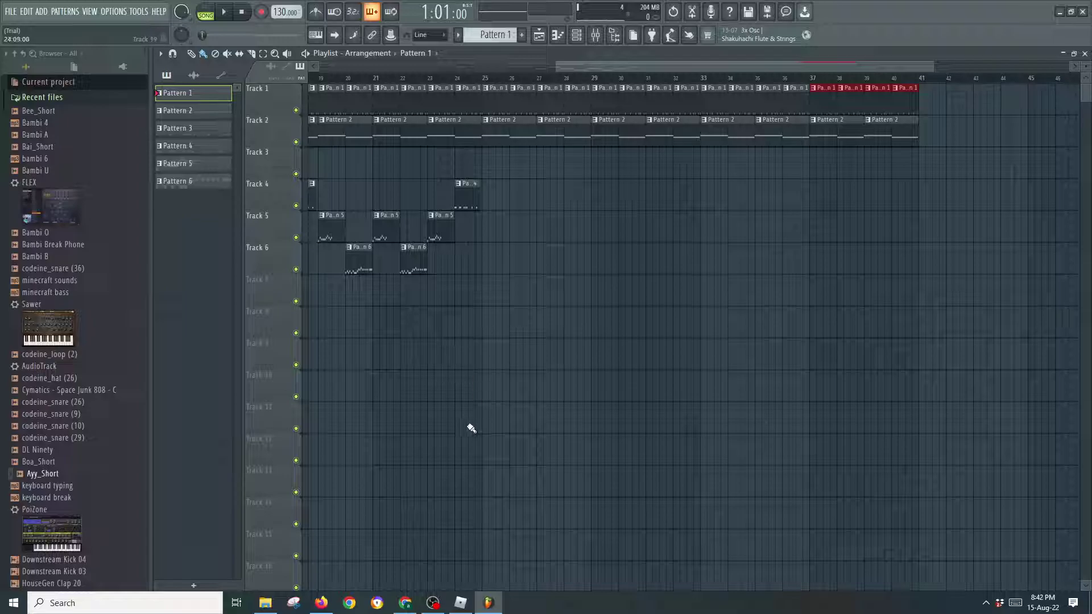
Write "thx for watching" in the Windows search field as a closing message
click(157, 611)
text(thx for wa)
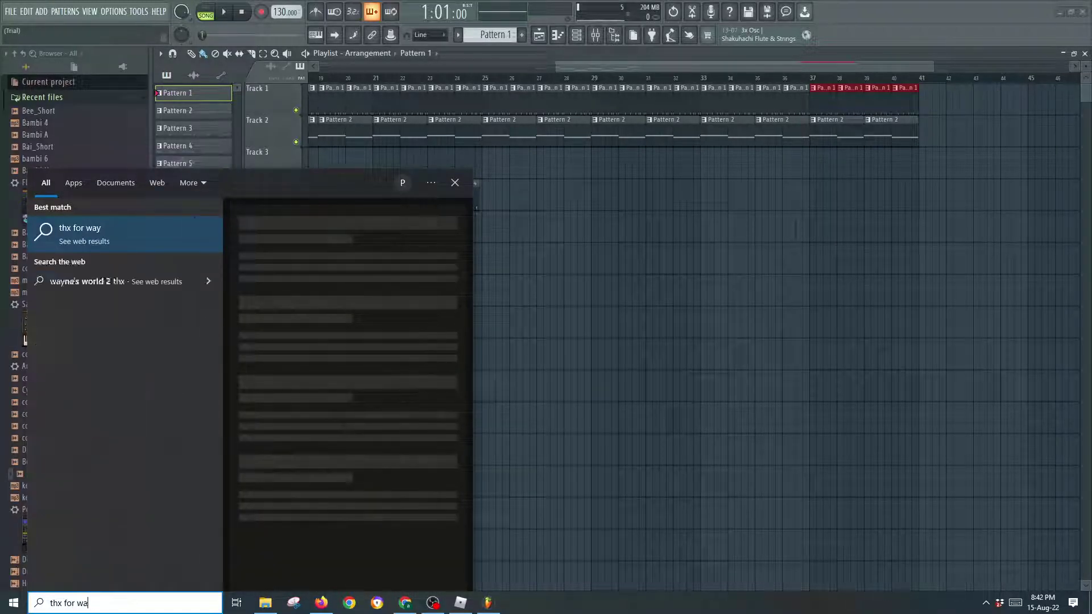
text(tching)
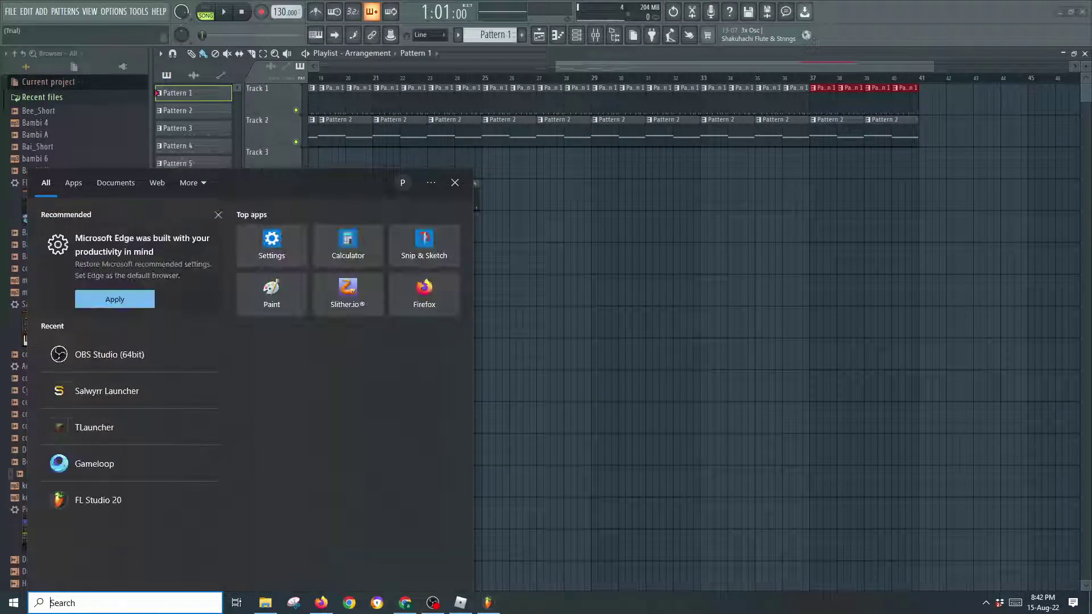